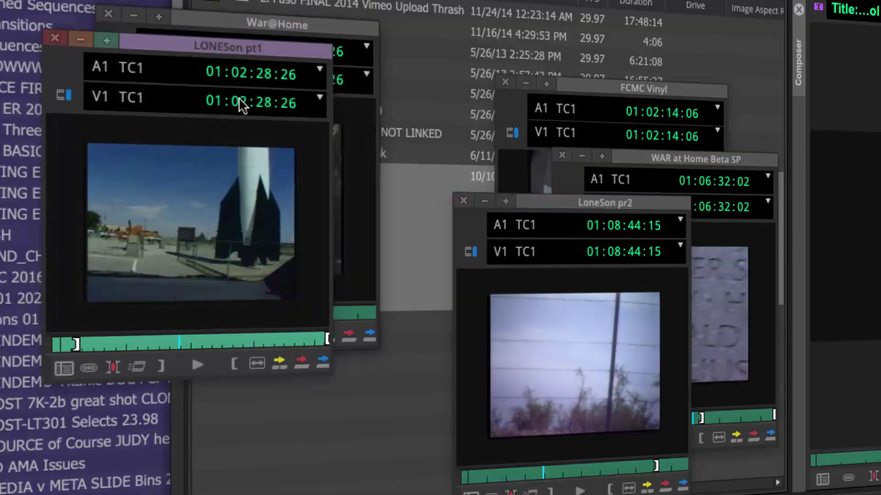
Move the LONESon pt1 and FCMC Vinyl monitors aside and drop the four selected subclips into the Composer
drag(238, 97, 386, 302)
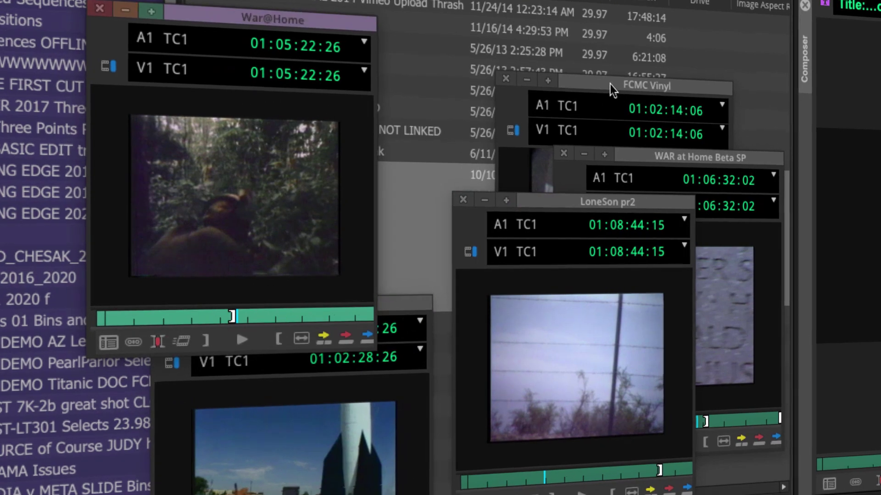
drag(610, 86, 299, 7)
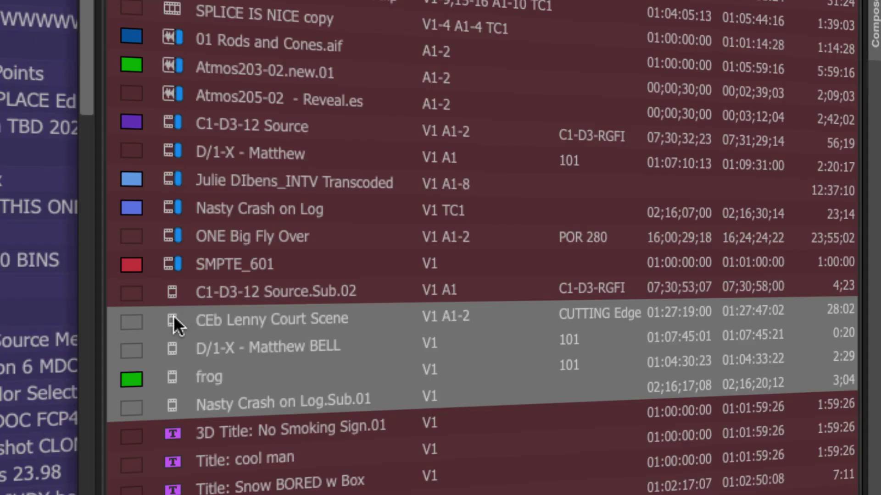
drag(174, 316, 770, 264)
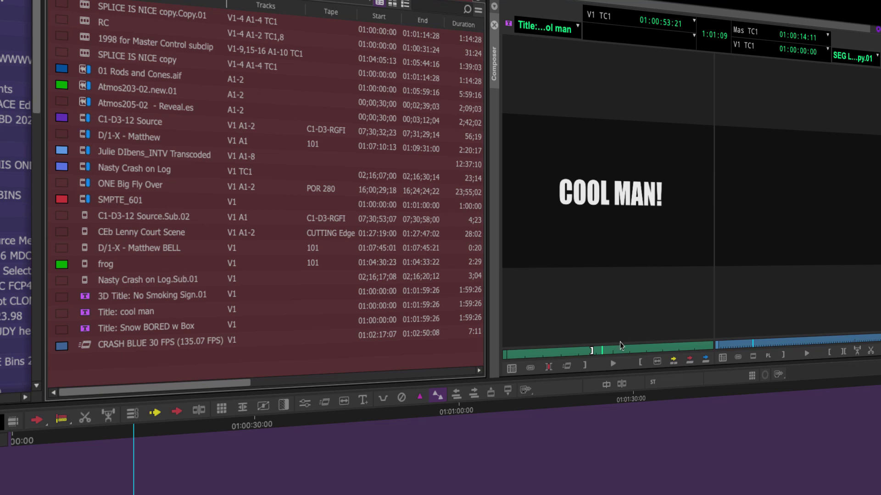
Jump the Composer to a later frame, then select C1-D3-12 Source.Sub.02 and CEb Lenny Court Scene
click(610, 350)
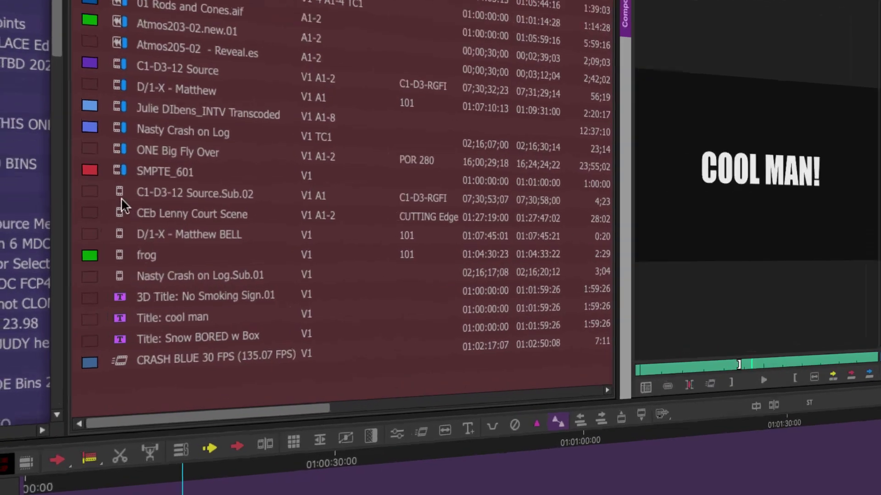
click(94, 217)
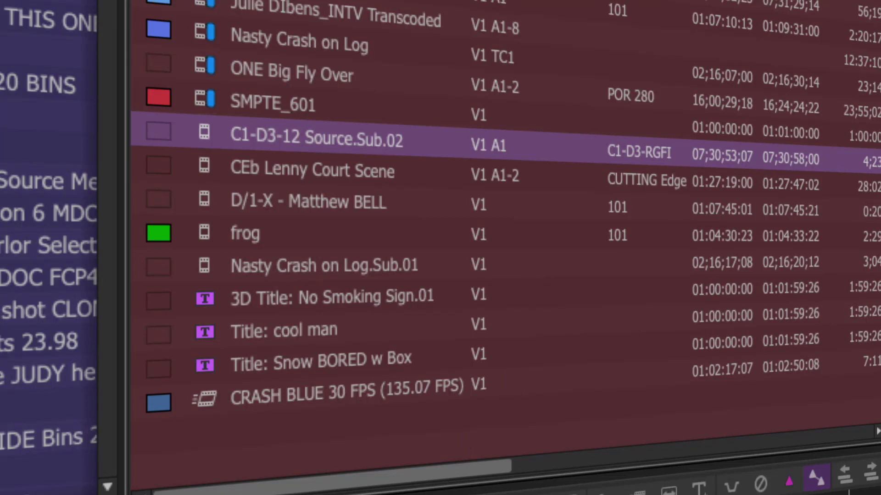
click(213, 168)
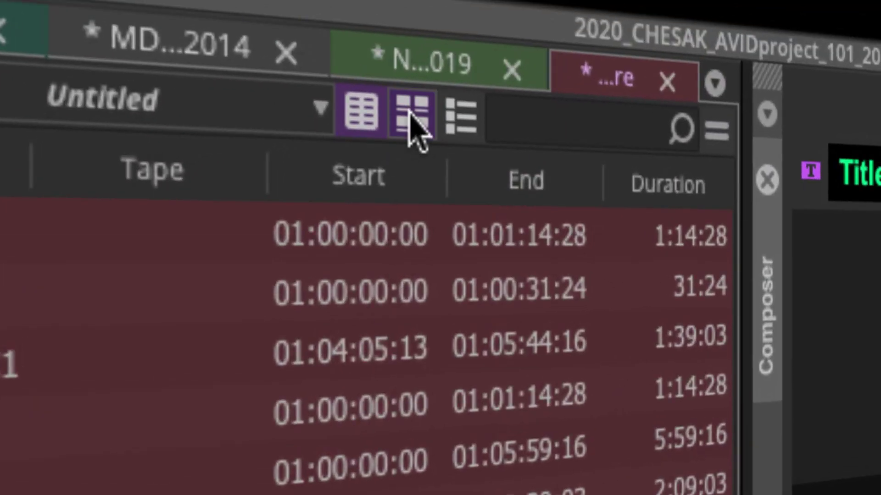
Switch the bin to Frame View and select the CEb Lenny Court Scene thumbnail
click(411, 120)
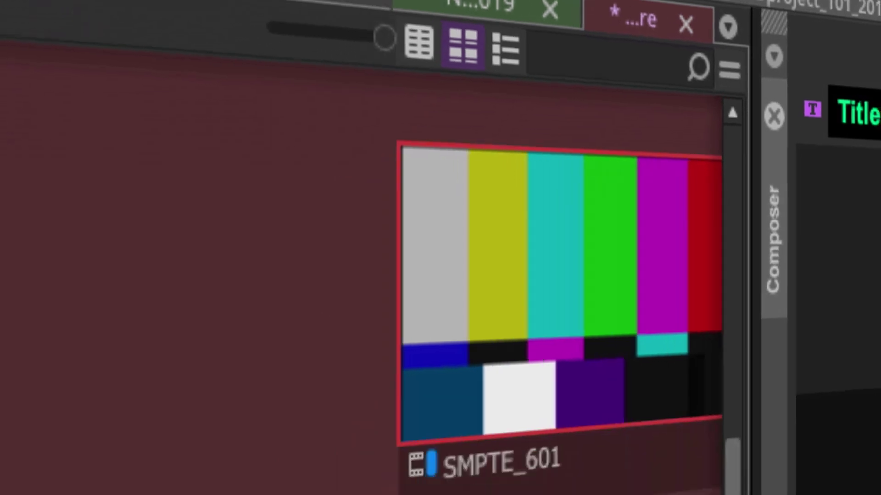
scroll(719, 482, down, 5)
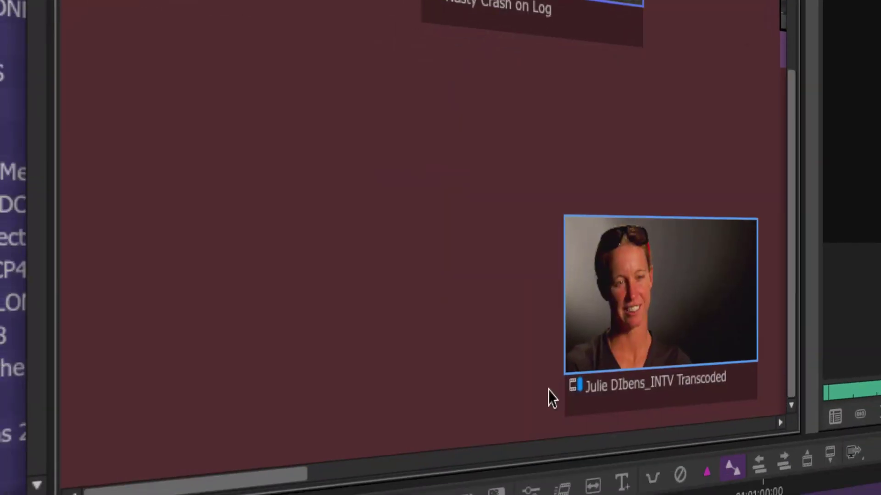
drag(308, 473, 436, 484)
click(350, 209)
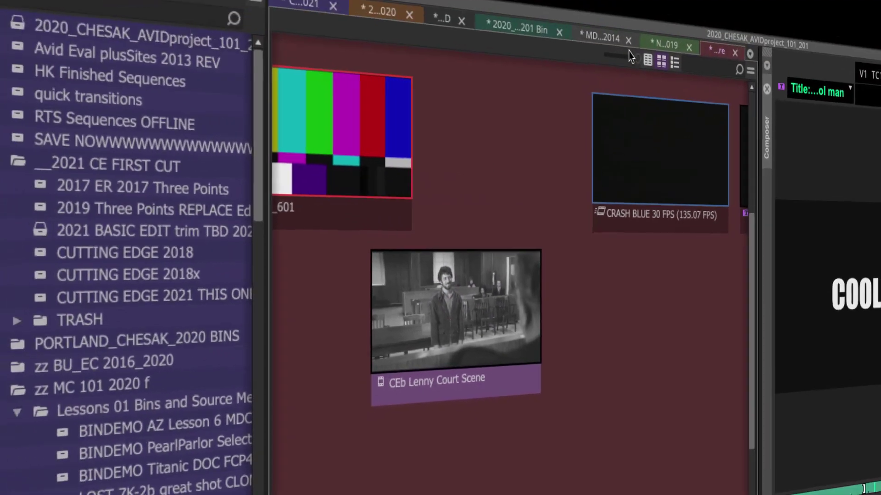
Preview the Lenny thumbnail in place with L, playing it with audio
scroll(637, 62, up, 2)
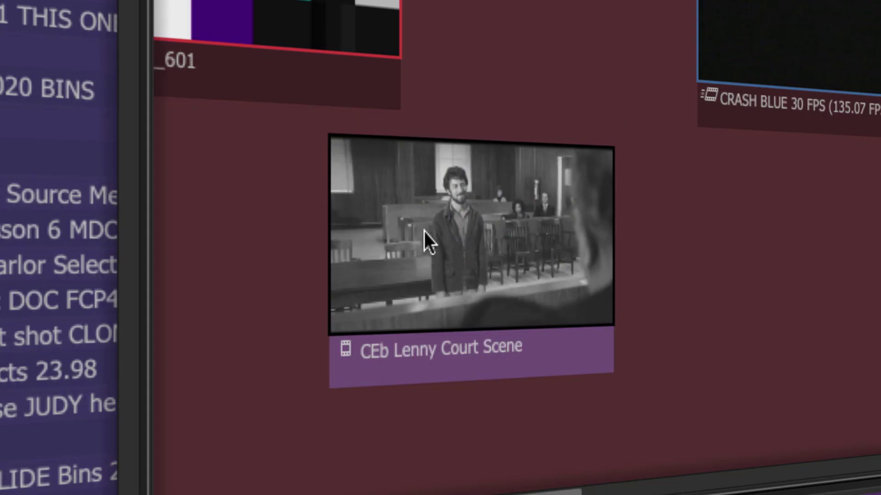
key(l)
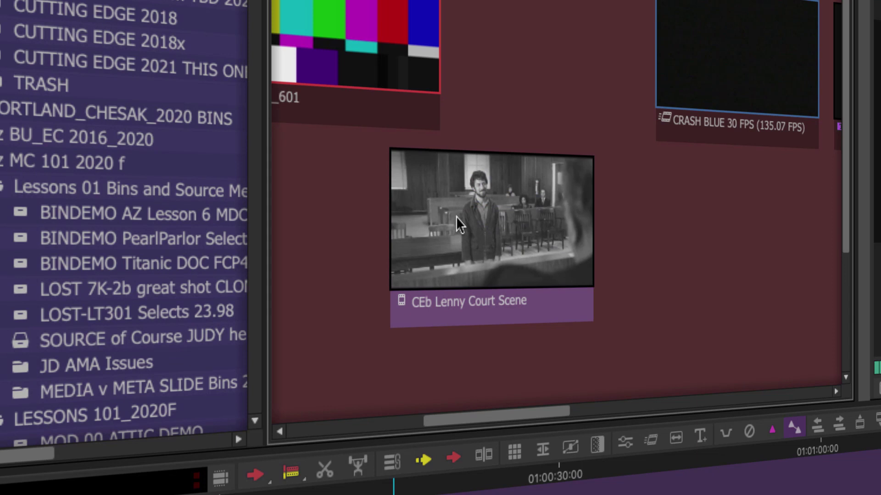
key(l)
Open CEb Lenny Court Scene in a pop-up monitor, move it up and left, and play it between the marks
double_click(502, 242)
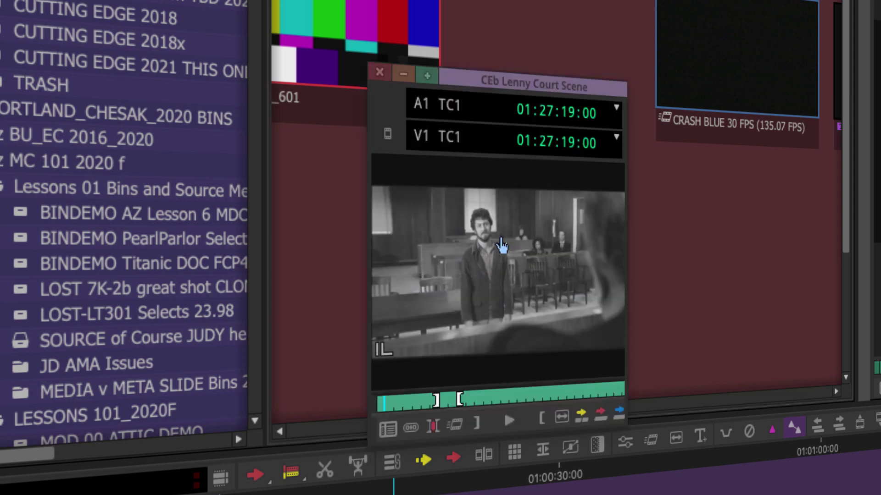
drag(565, 99, 448, 0)
click(337, 232)
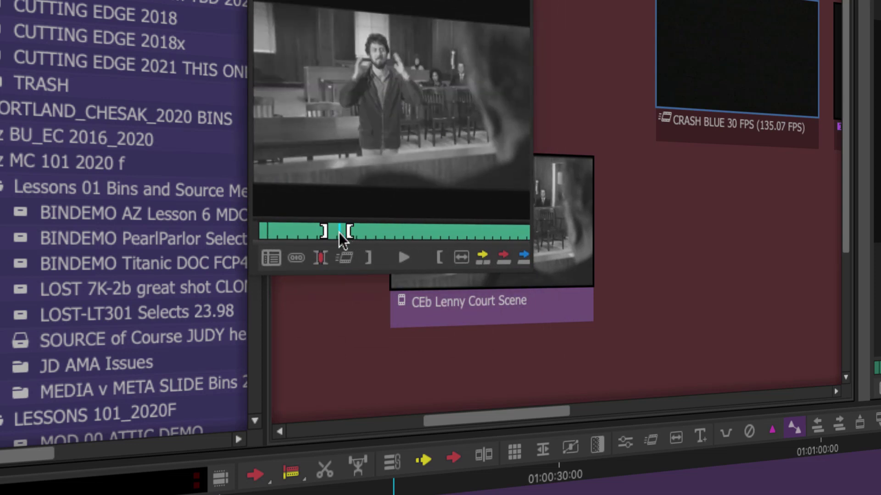
key(space)
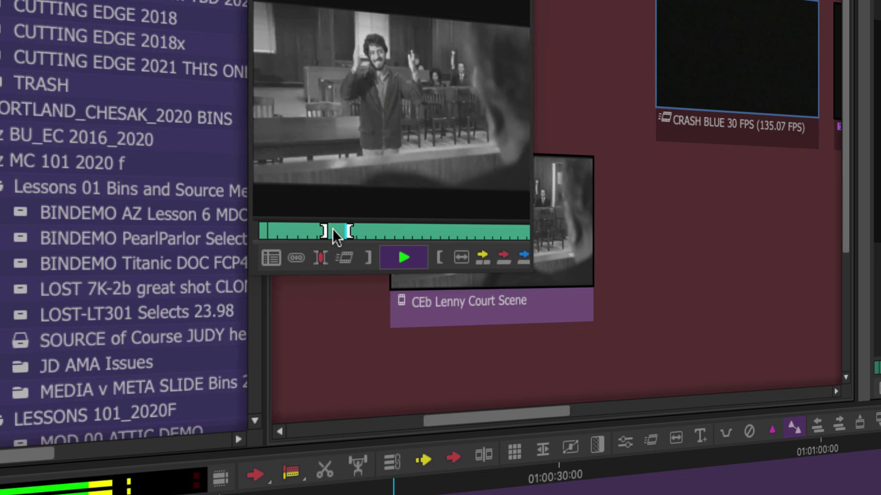
key(space)
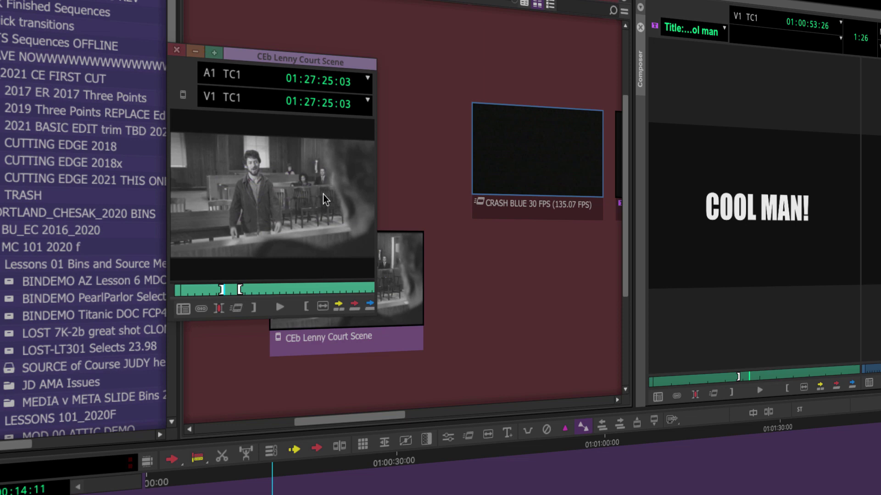
Reposition the Lenny pop-up, activate the timeline's V1 track, scrub the clip, then close the pop-up
drag(299, 64, 312, 37)
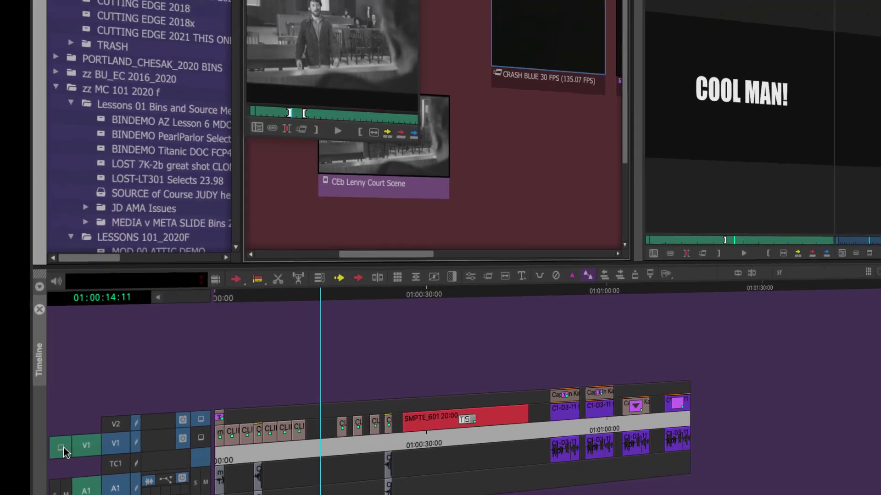
click(27, 411)
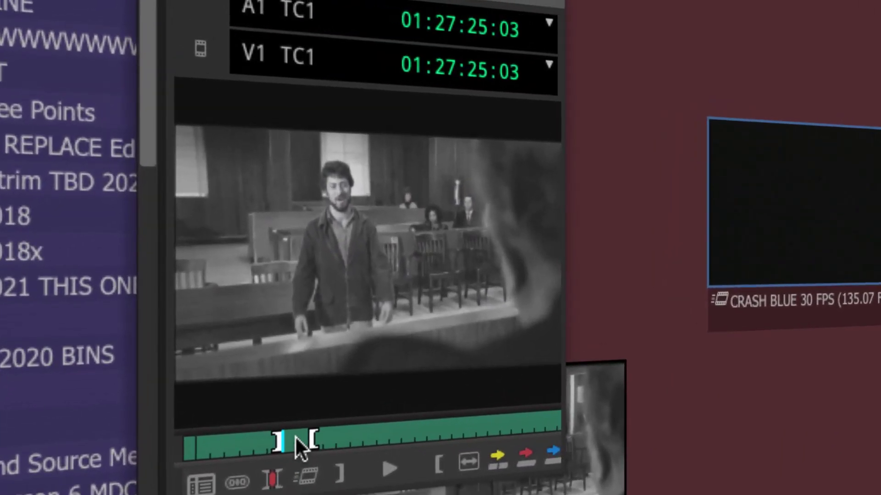
mouse_move(295, 438)
mouse_down()
mouse_move(310, 437)
mouse_move(287, 440)
mouse_move(295, 441)
mouse_up()
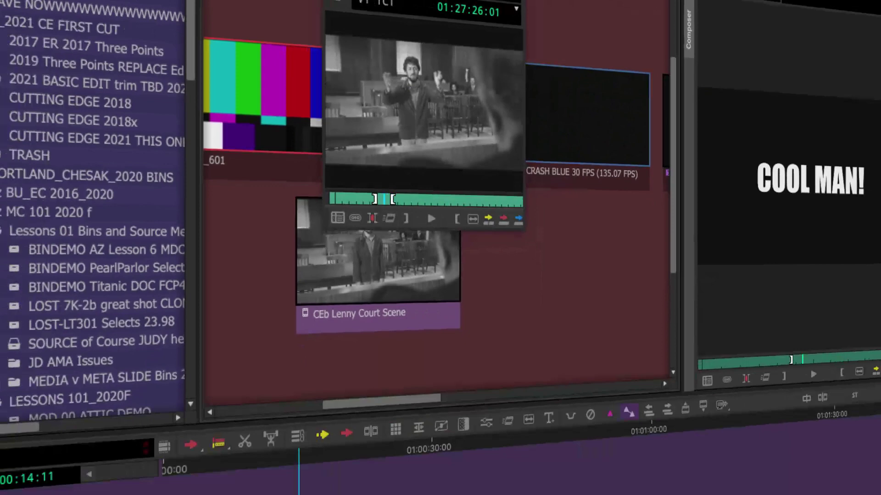
key(ctrl+w)
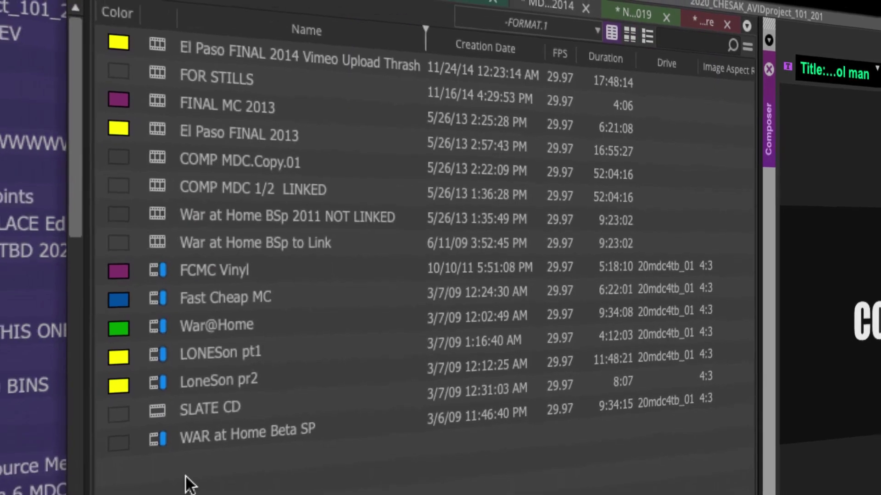
Open the clips from FCMC Vinyl to WAR at Home Beta SP in pop-up monitors and play WAR at Home Beta SP
drag(189, 464, 105, 251)
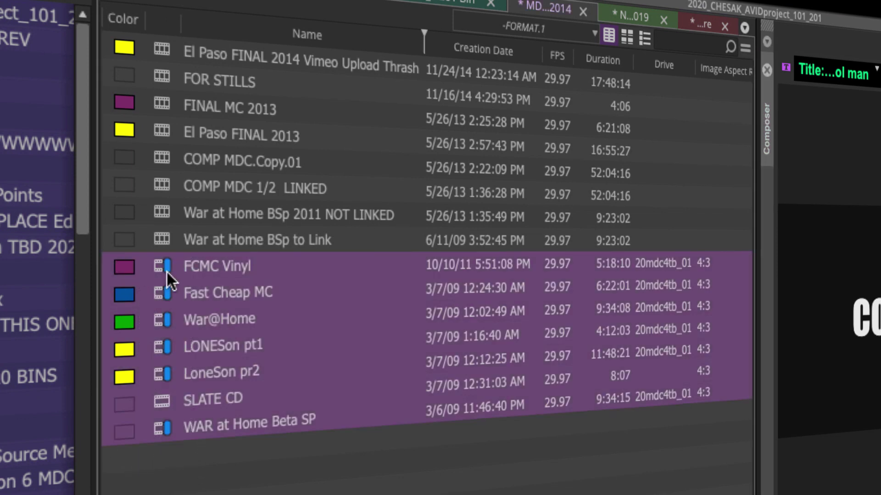
double_click(157, 258)
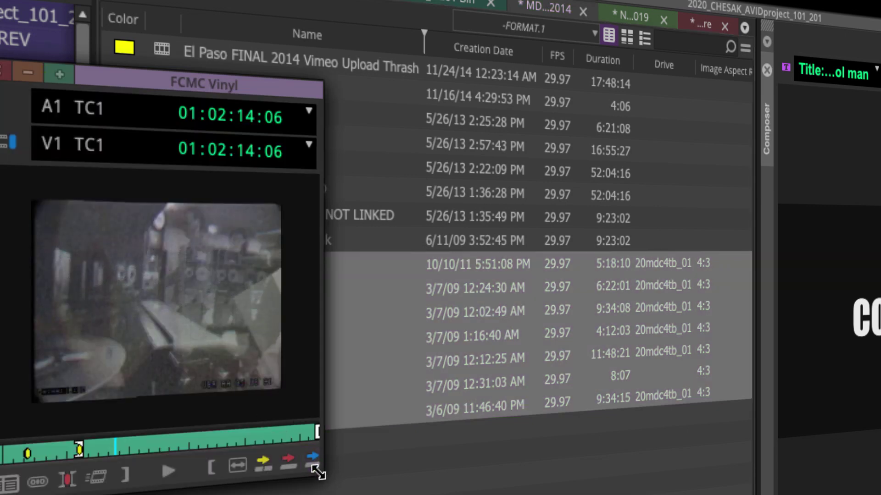
drag(318, 475, 319, 412)
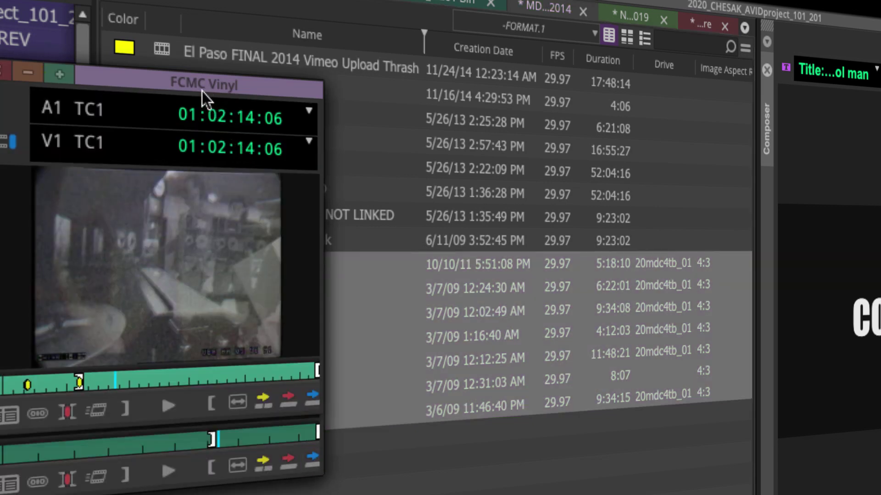
drag(191, 89, 598, 164)
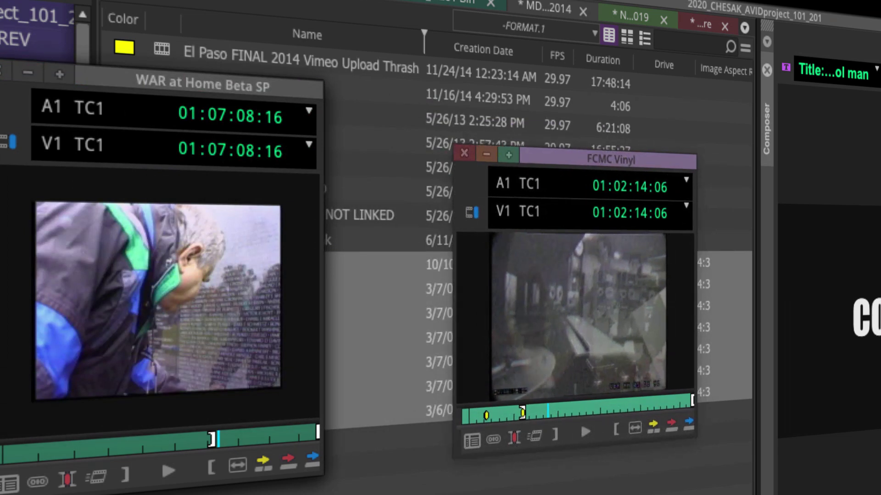
click(200, 440)
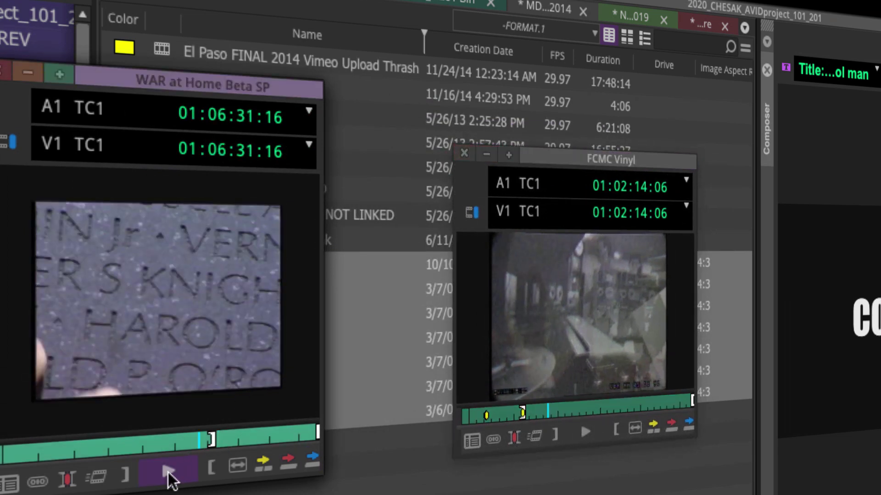
click(168, 471)
Close the offline SLATE CD monitor and shift LoneSon pr2 and LONESon pt1 to reveal War@Home
drag(219, 87, 669, 241)
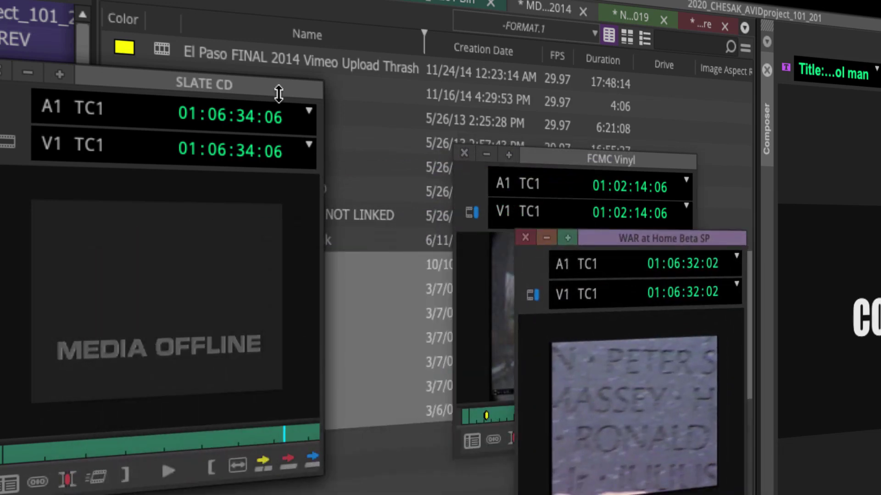
click(3, 72)
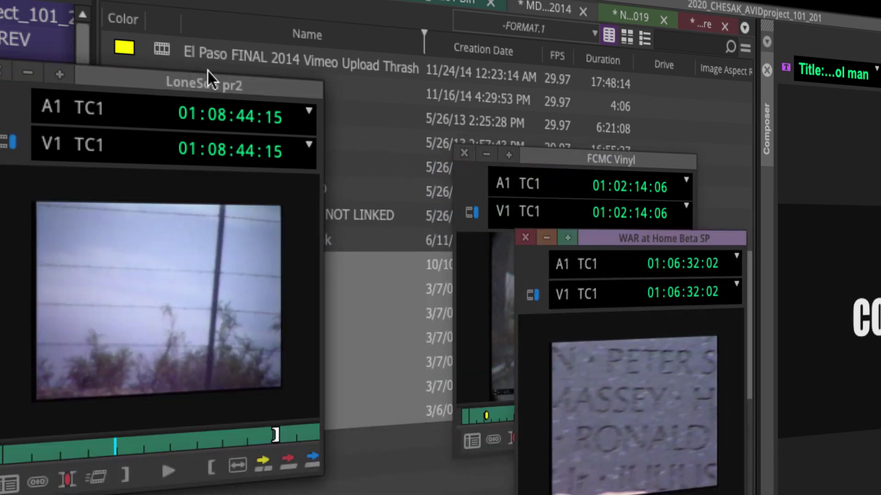
drag(208, 82, 575, 289)
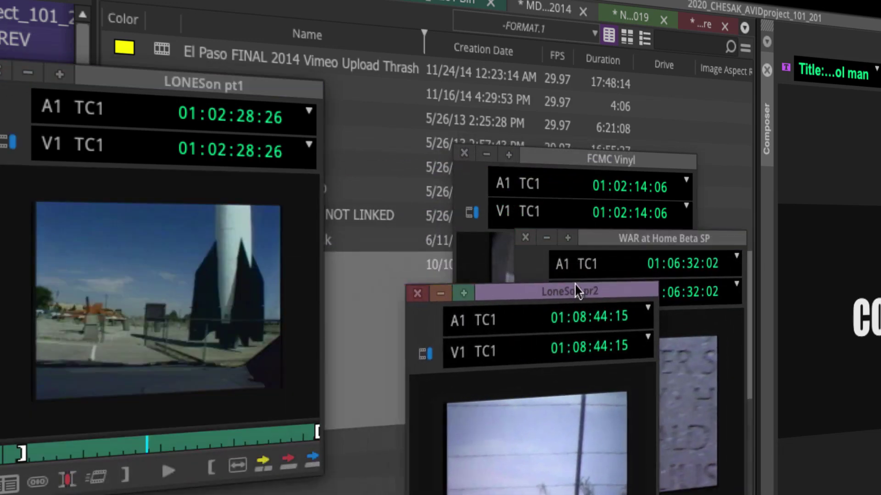
click(278, 91)
drag(272, 88, 337, 414)
click(243, 213)
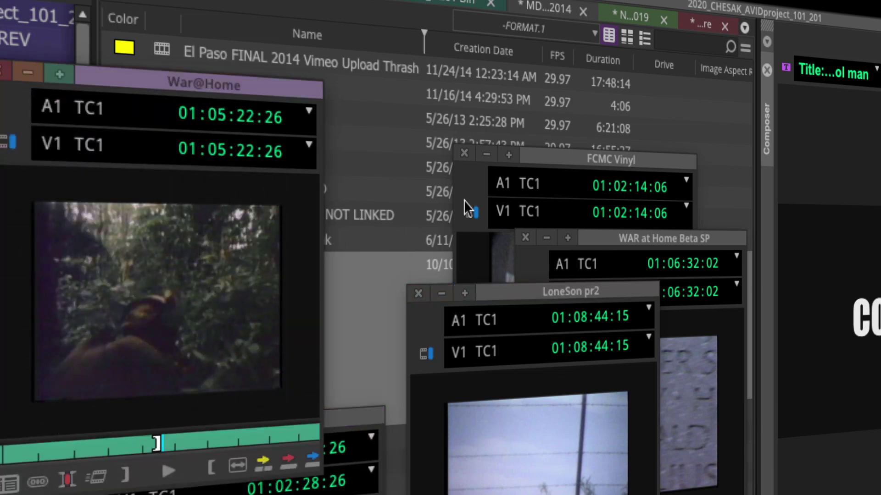
Play FCMC Vinyl and scrub it to 01:04:29:09, moving War@Home aside to uncover Fast Cheap MC
drag(576, 165, 227, 110)
click(254, 265)
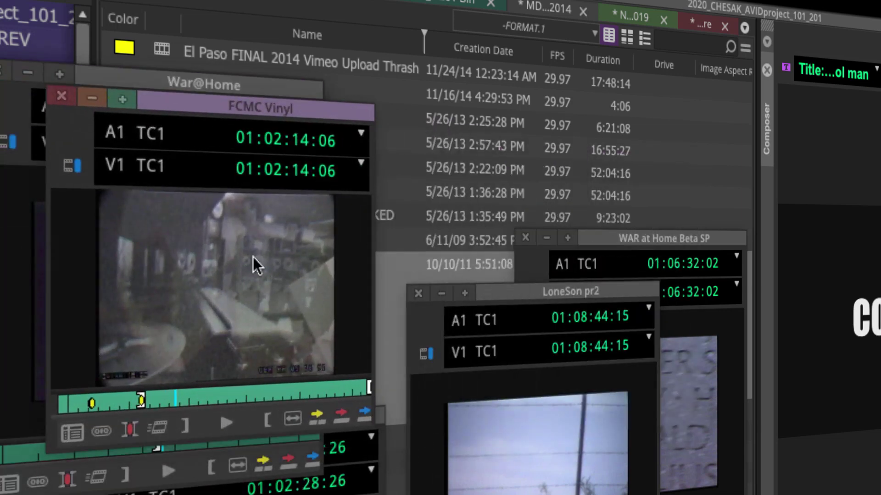
click(227, 420)
click(197, 400)
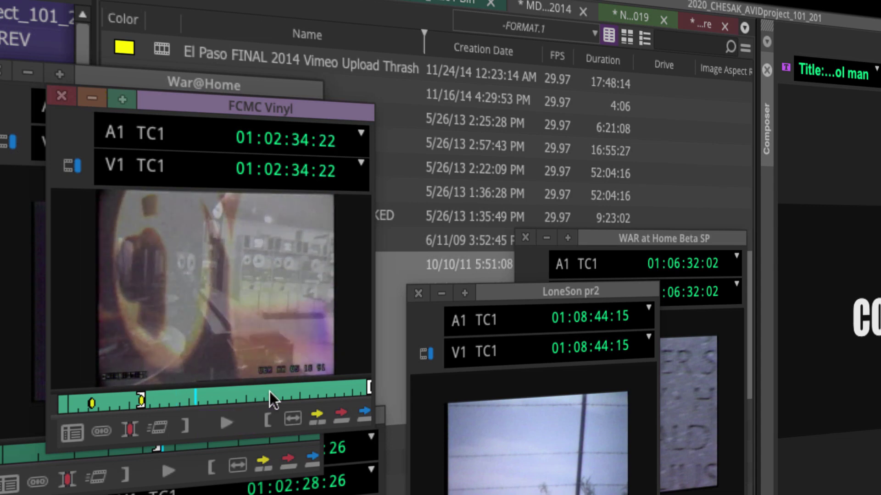
mouse_move(269, 392)
mouse_down()
mouse_move(210, 400)
mouse_move(276, 399)
mouse_up()
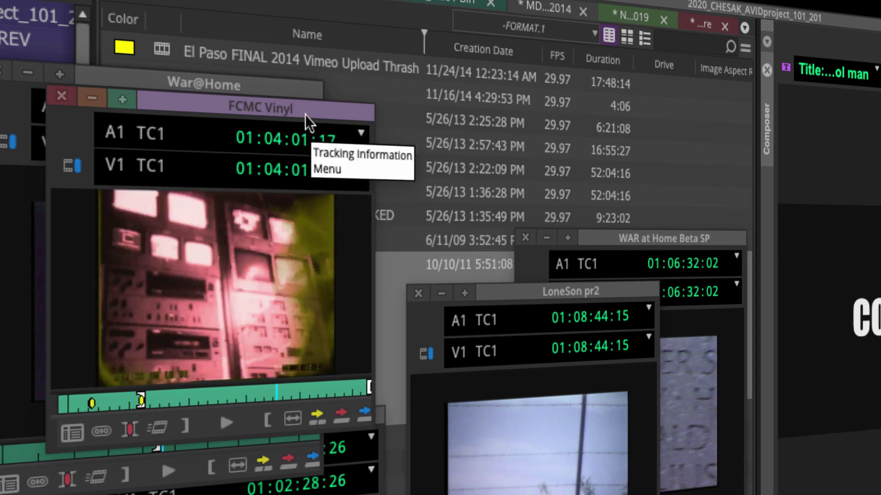
drag(305, 114, 509, 66)
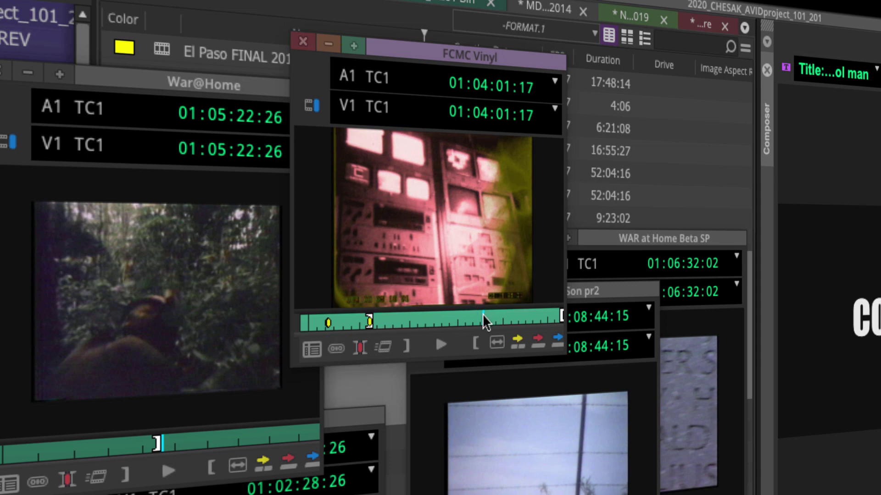
drag(484, 316, 504, 316)
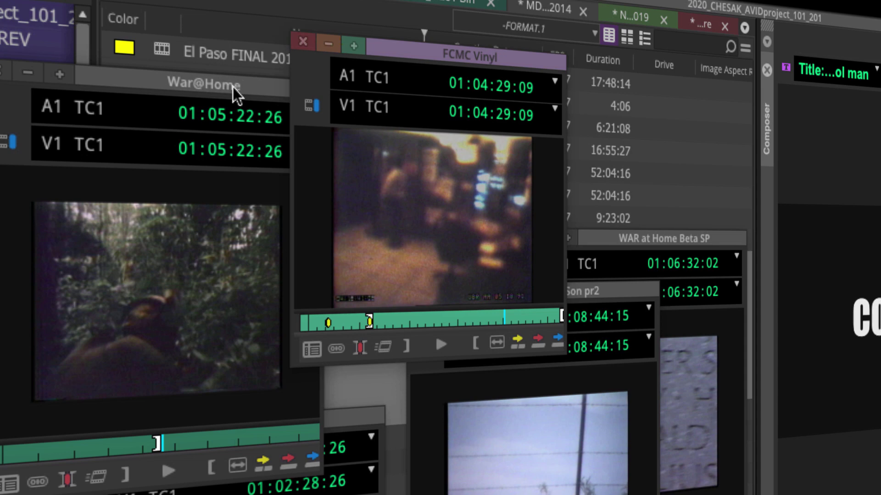
drag(233, 87, 491, 133)
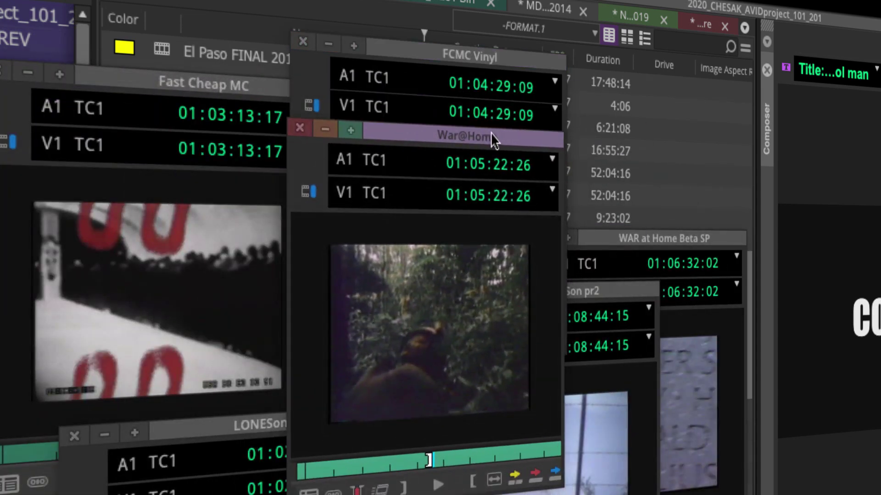
Close the War@Home, FCMC Vinyl, LoneSon, WAR at Home Beta SP, LONESon pt1 and Fast Cheap MC pop-ups
click(300, 129)
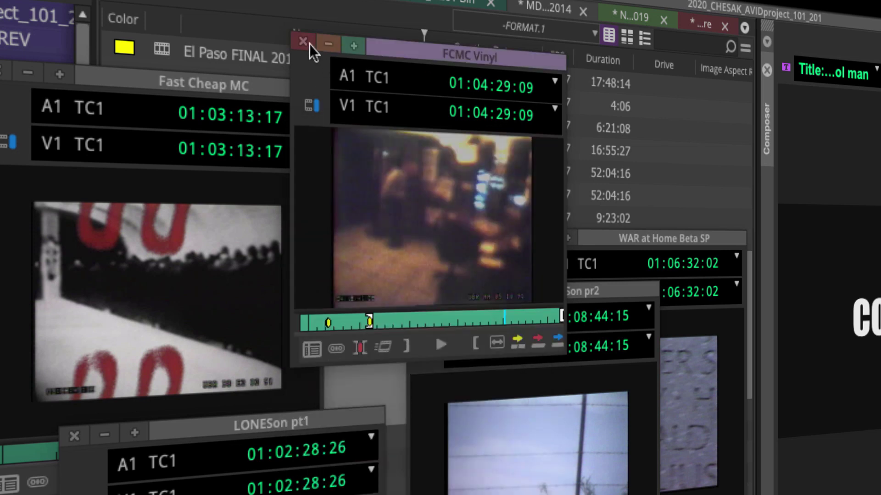
click(303, 43)
click(426, 293)
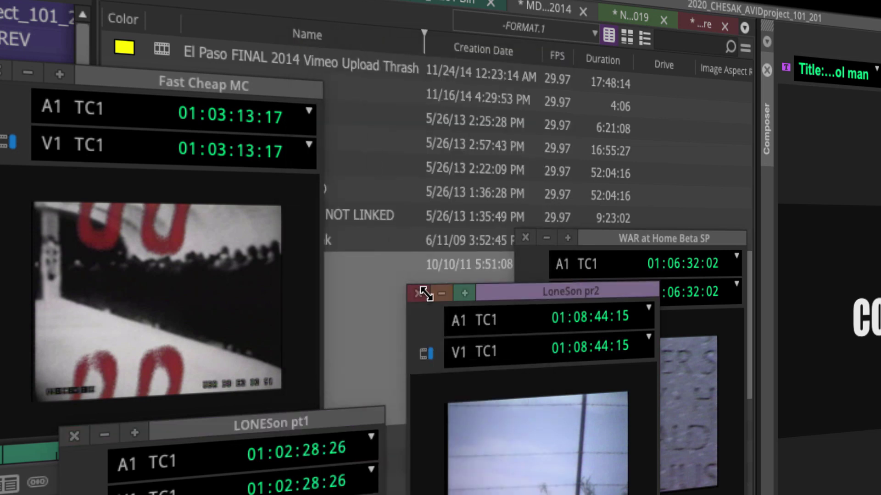
click(424, 293)
click(526, 238)
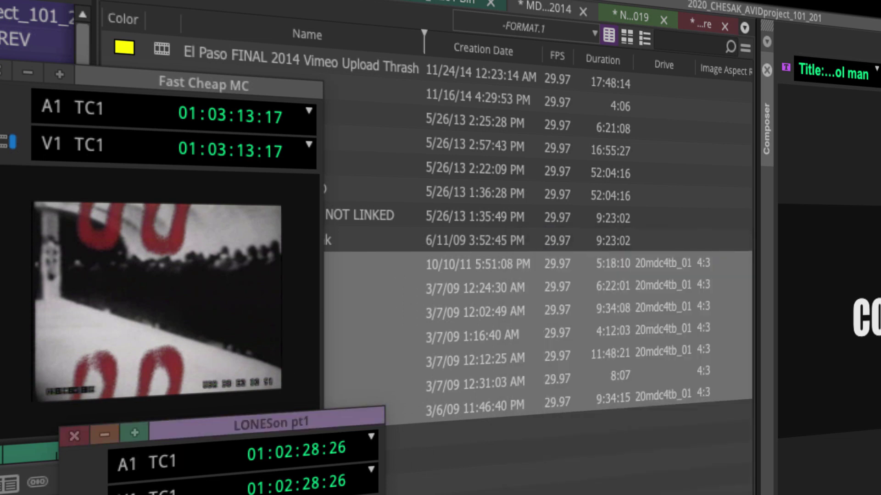
click(74, 437)
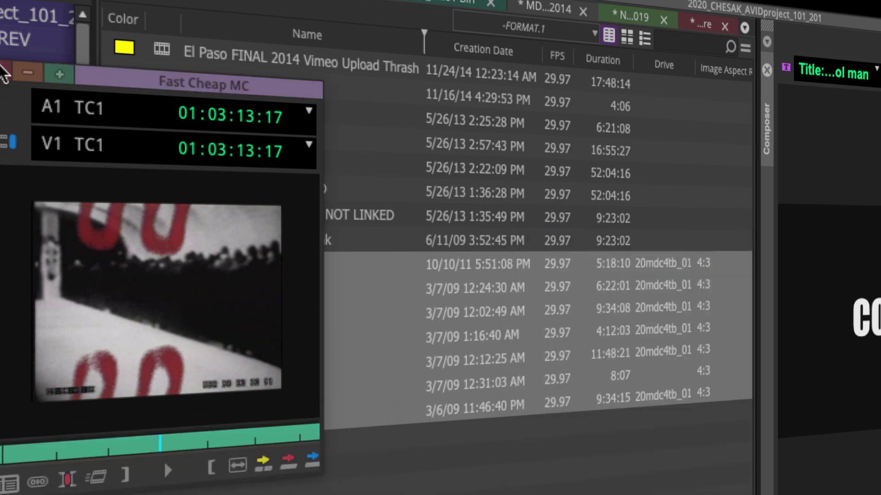
click(6, 73)
Load FCMC Vinyl into the source monitor, scrub through it, and bring up the maroon bin
click(259, 492)
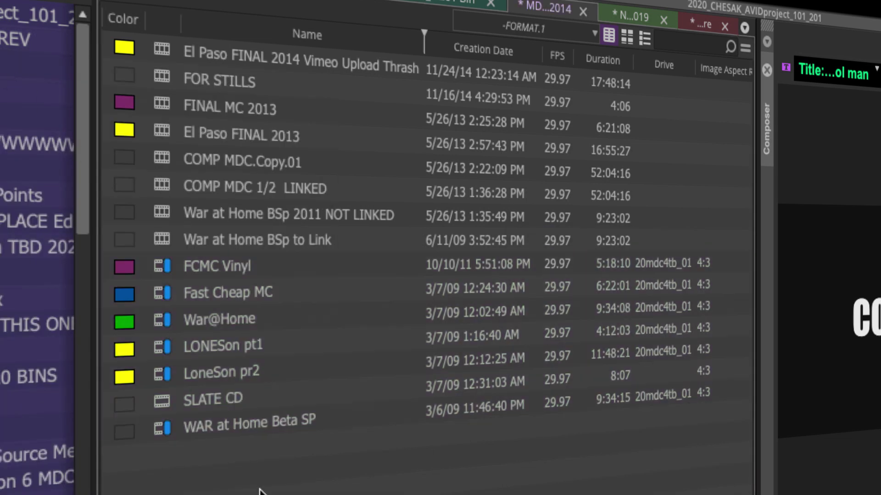
double_click(166, 269)
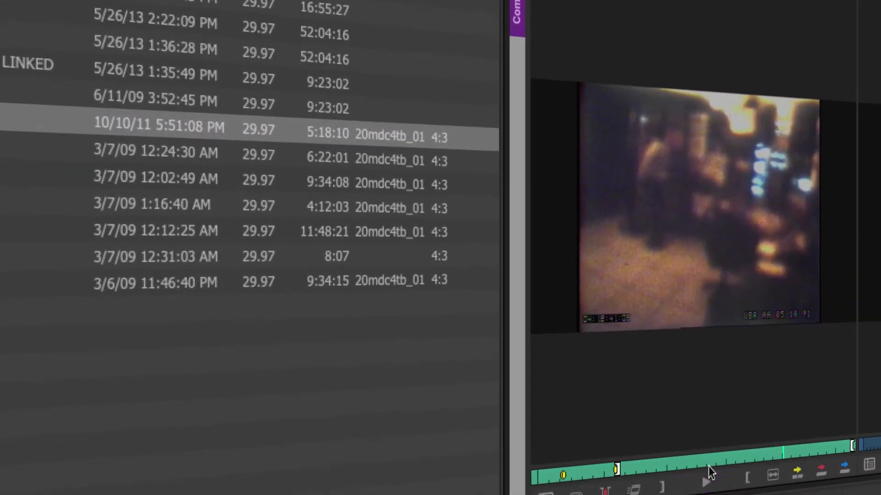
drag(709, 473, 731, 462)
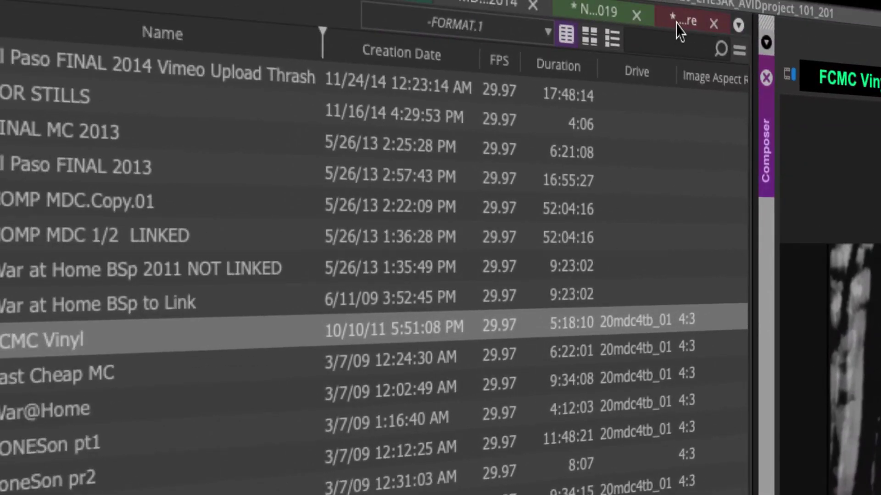
click(677, 24)
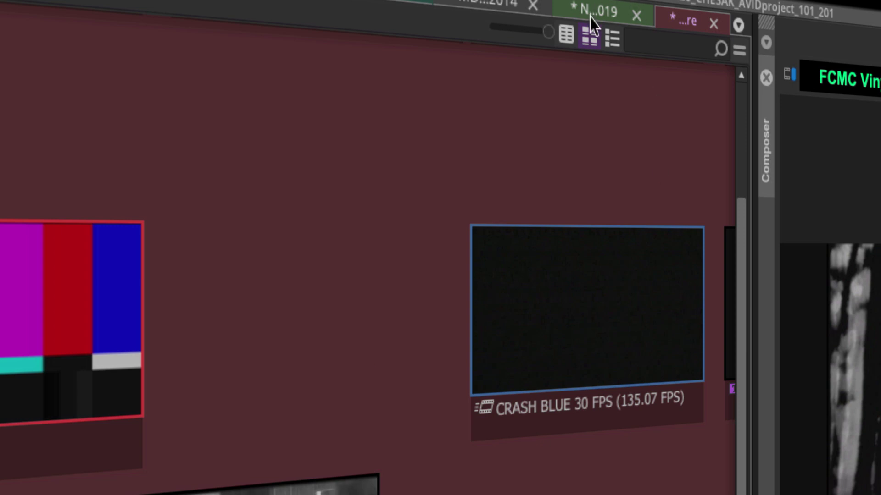
click(567, 35)
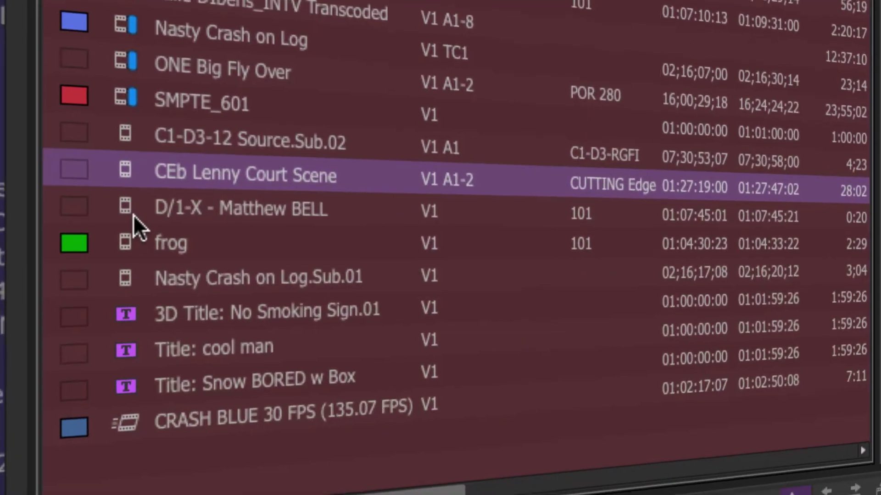
click(134, 210)
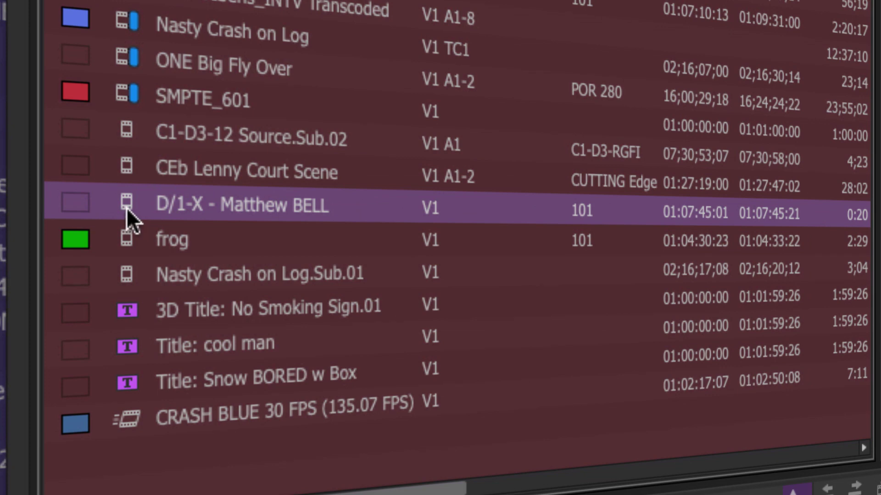
double_click(127, 208)
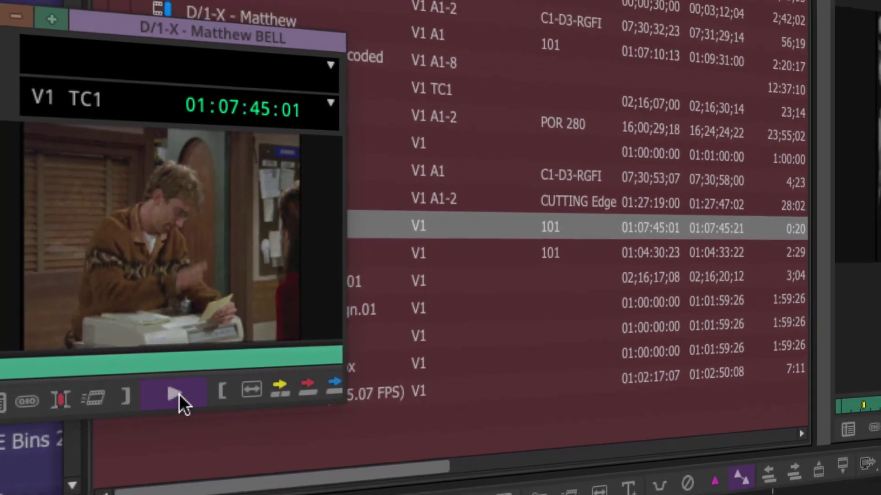
click(177, 394)
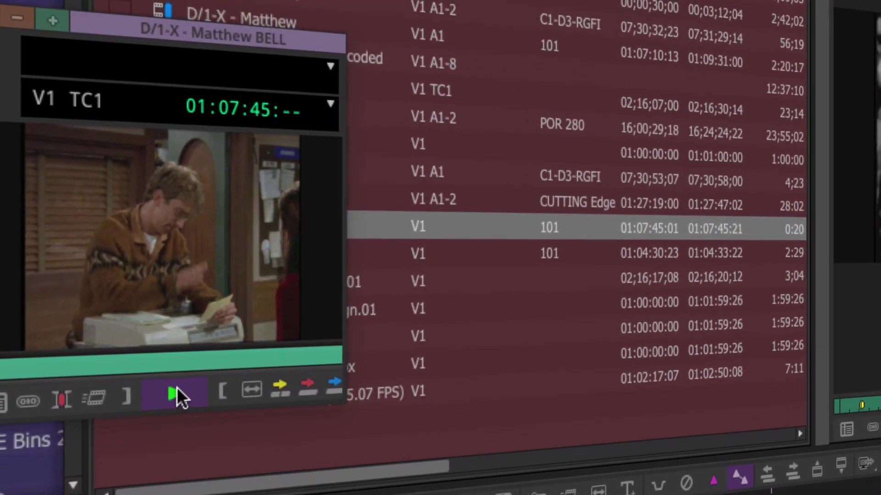
key(Home)
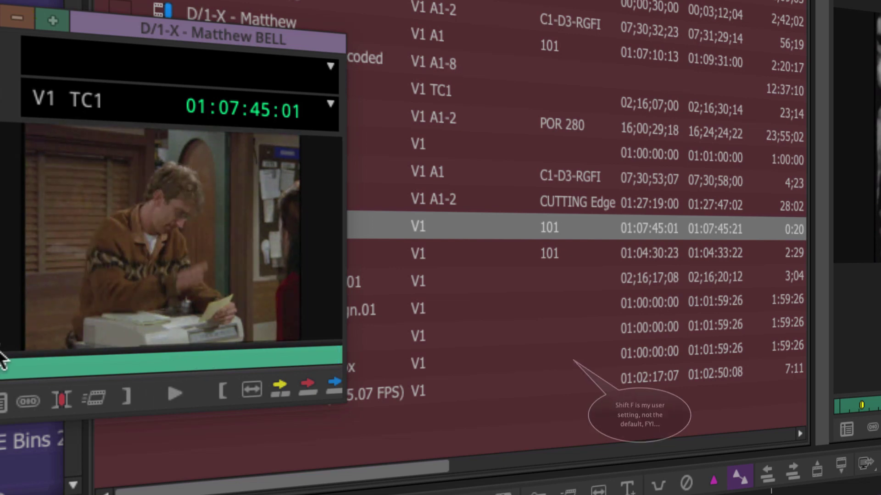
Play a second Shift+F pop-up of D/1-X, close both pop-ups, and select CEb Lenny Court Scene
key(shift+f)
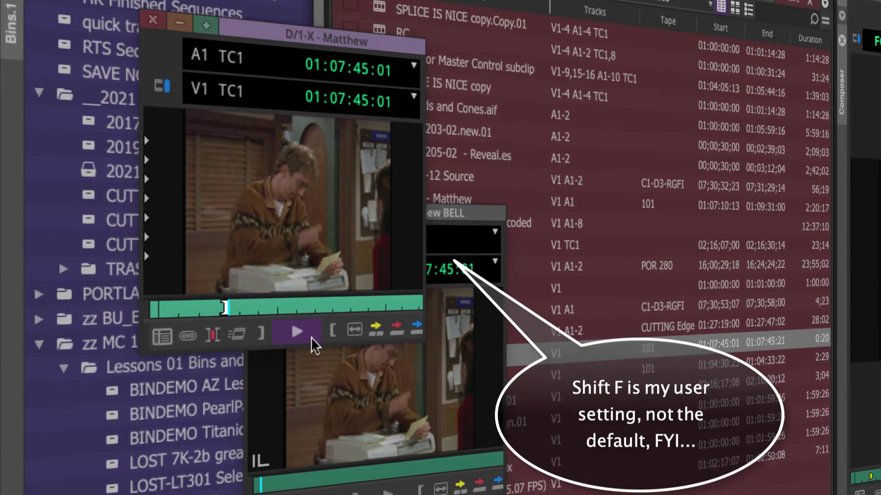
click(307, 332)
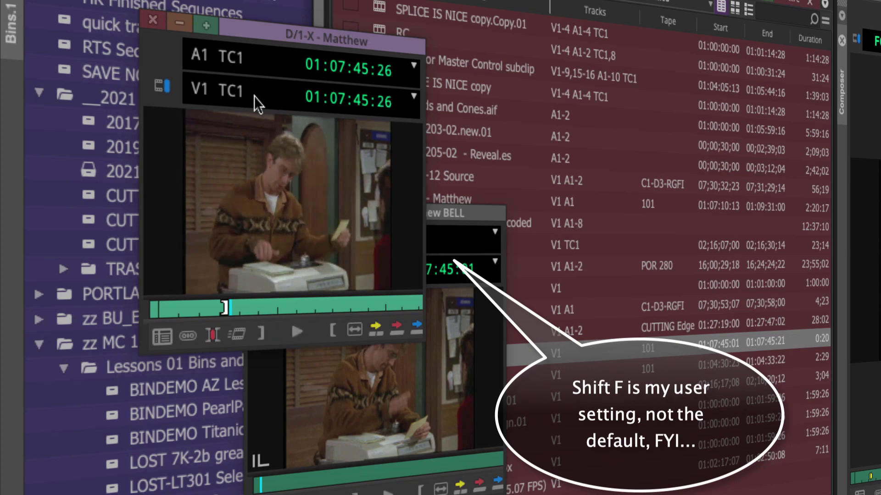
click(152, 21)
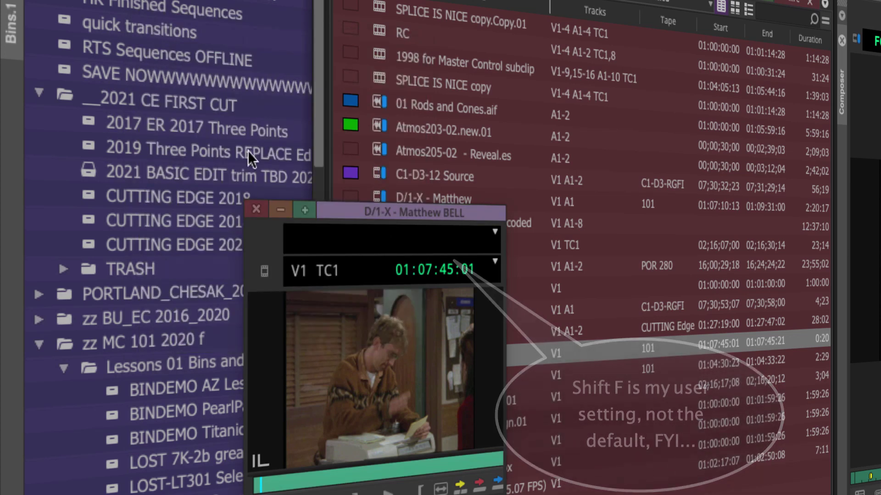
click(247, 209)
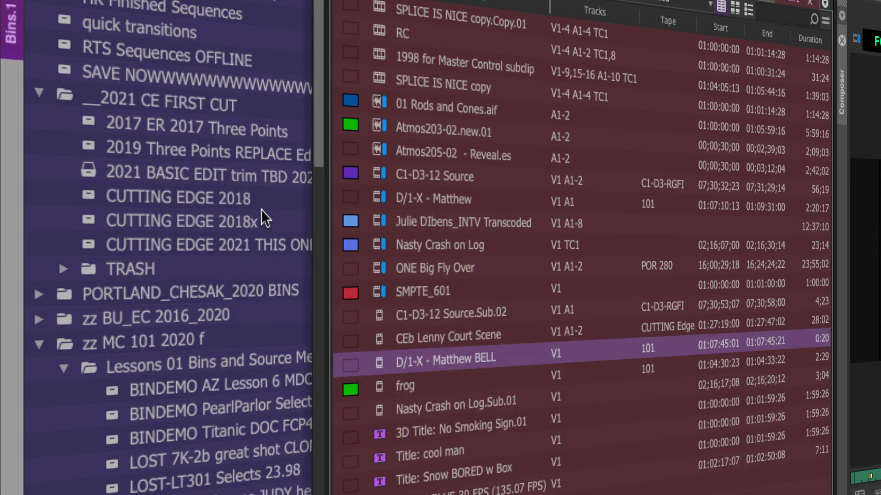
click(381, 338)
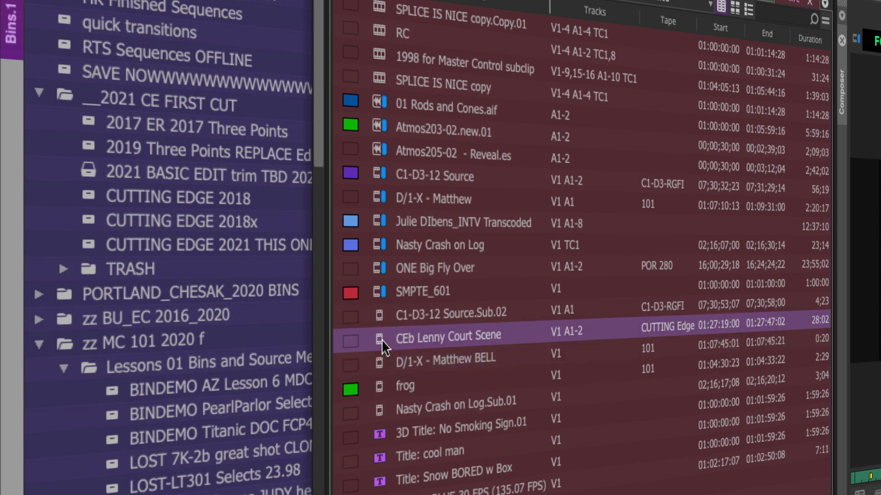
double_click(381, 340)
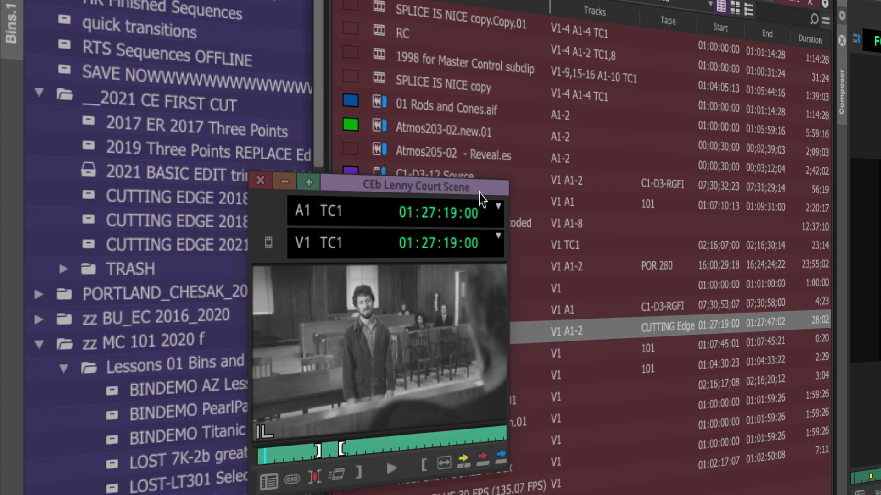
drag(479, 193, 624, 139)
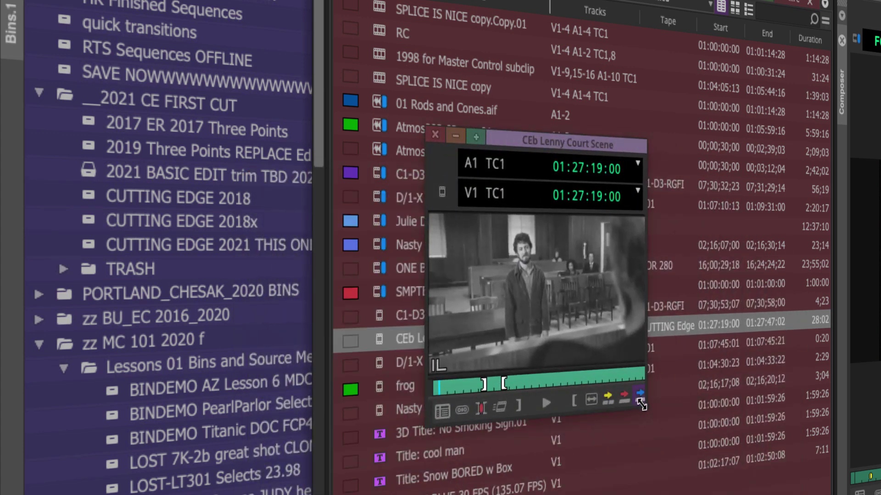
drag(641, 404, 712, 449)
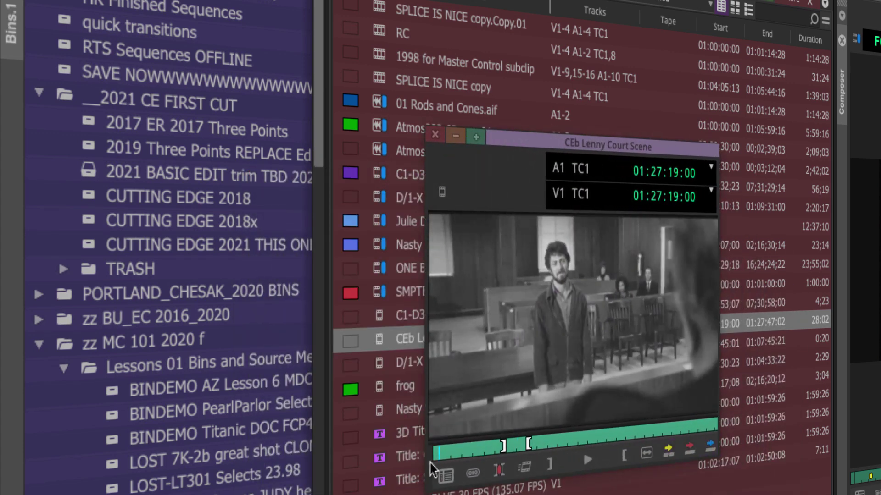
click(588, 462)
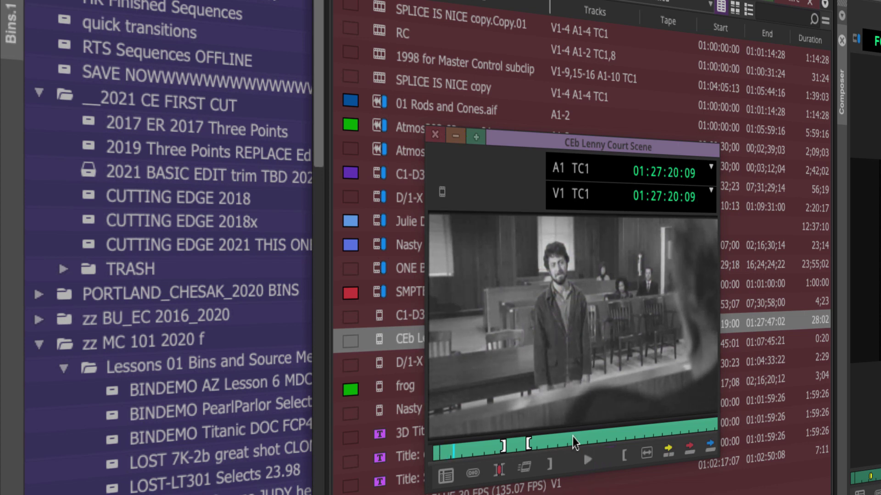
click(609, 437)
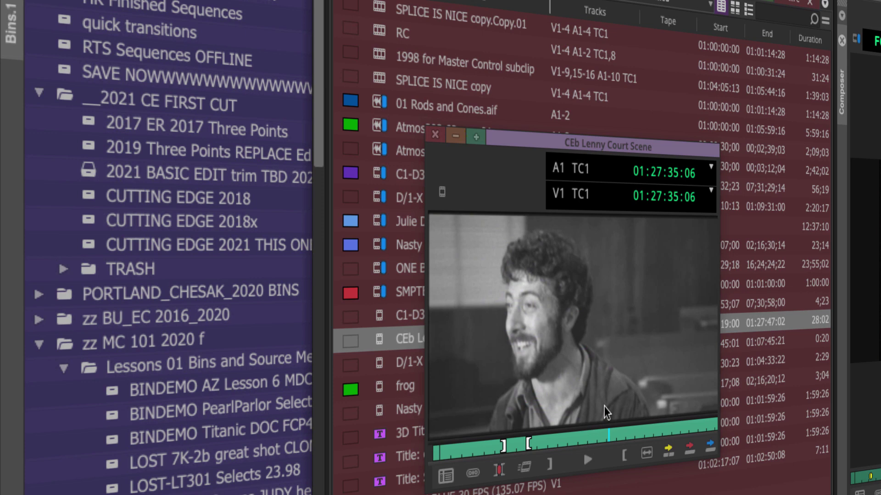
click(297, 333)
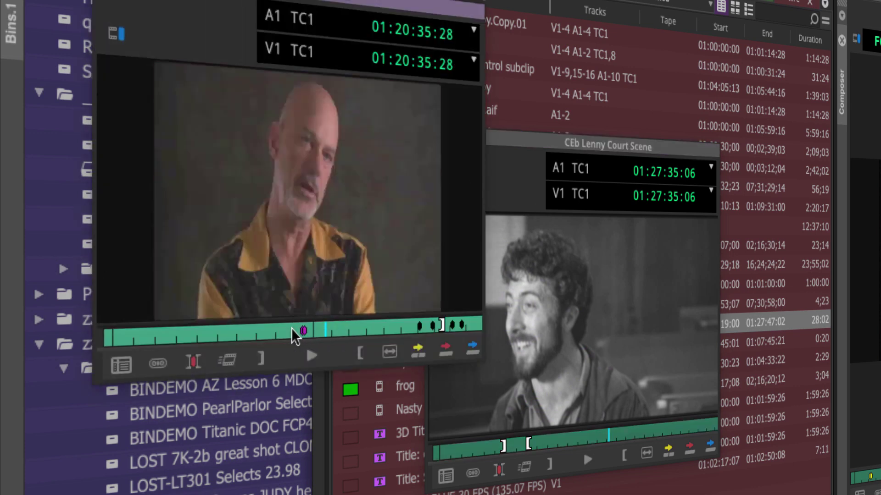
drag(292, 328, 329, 343)
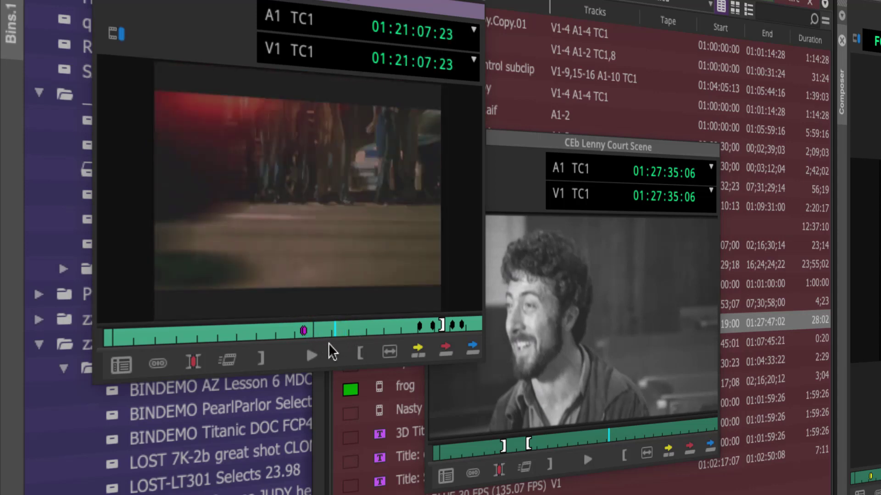
click(311, 356)
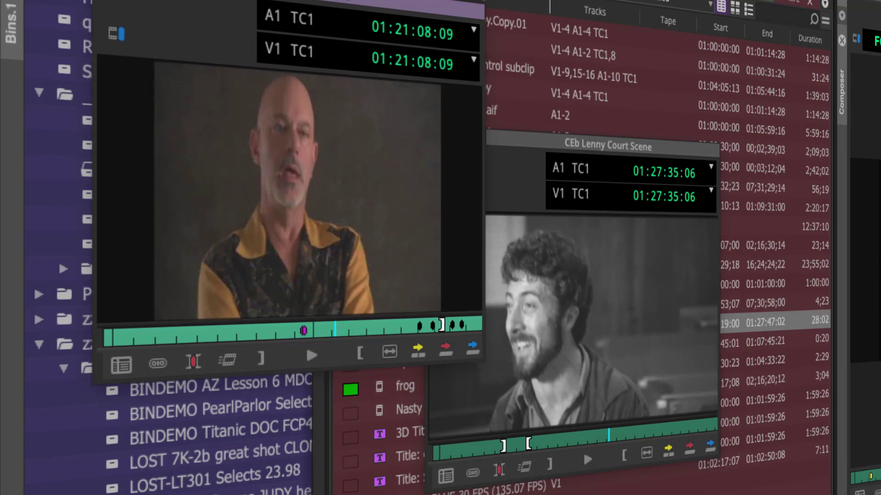
click(106, 2)
click(490, 140)
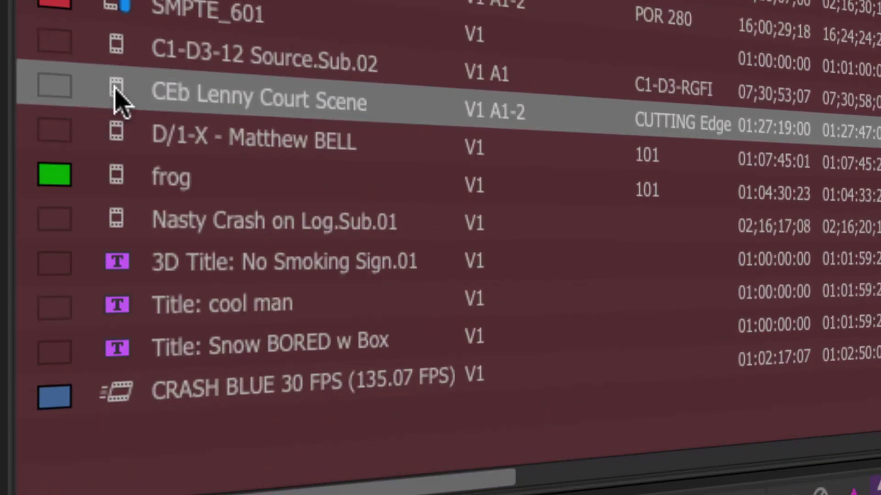
Splice CEb Lenny Court Scene into the sequence at the playhead and park just past the new clip
click(120, 99)
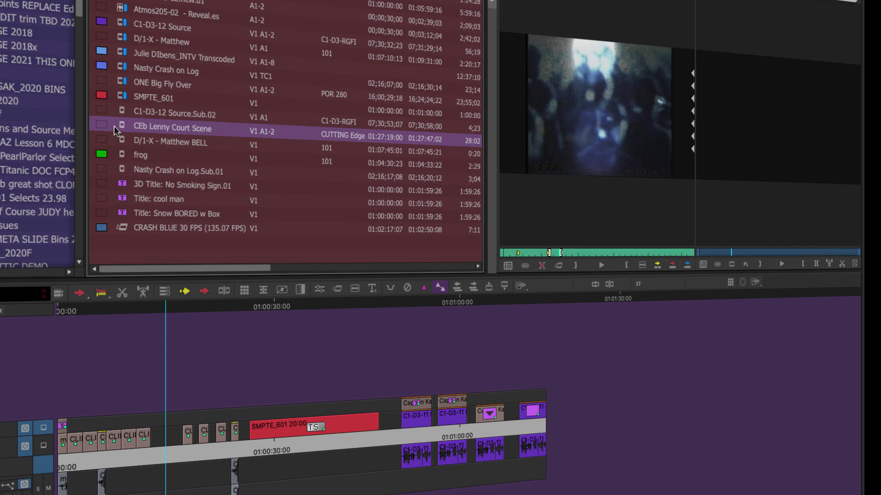
drag(124, 127, 758, 152)
drag(755, 149, 758, 153)
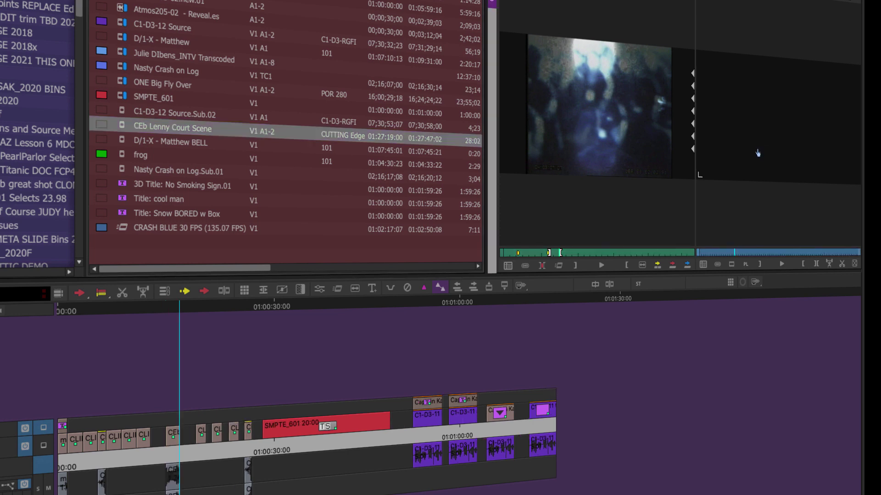
click(173, 456)
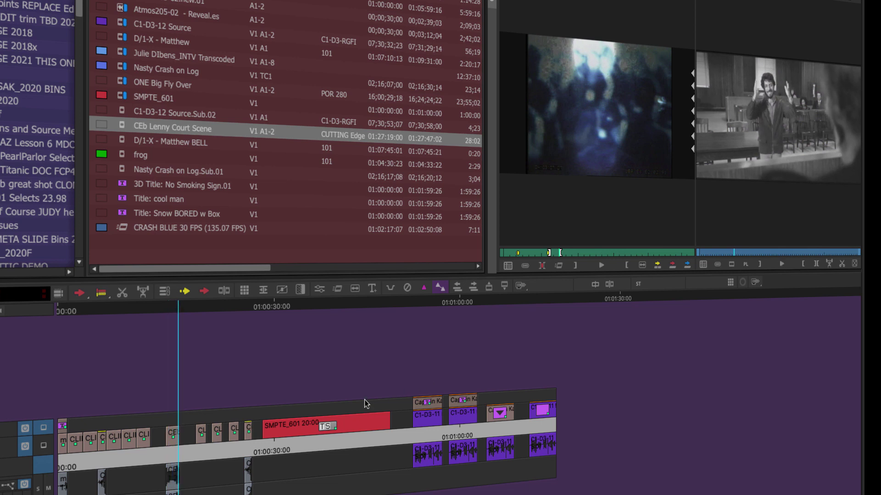
click(188, 454)
key(j)
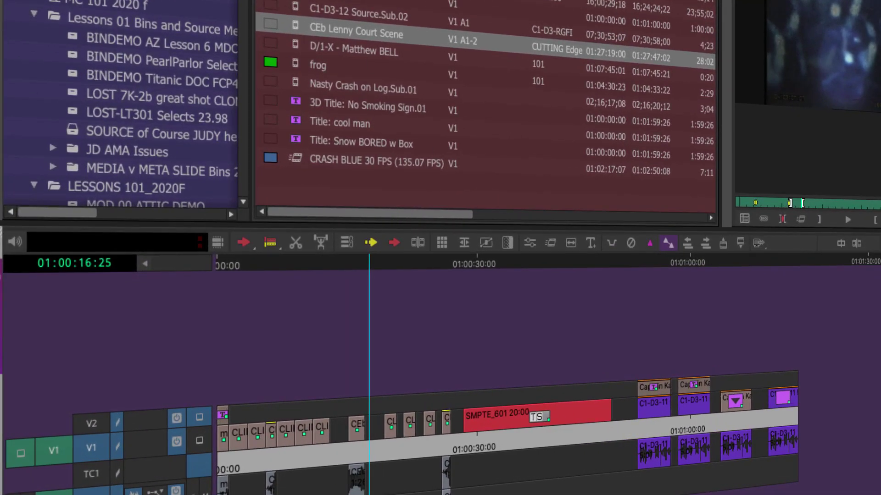
Select four bin clips through frog and Nasty Crash on Log.Sub.01 and edit them into the sequence
click(295, 31)
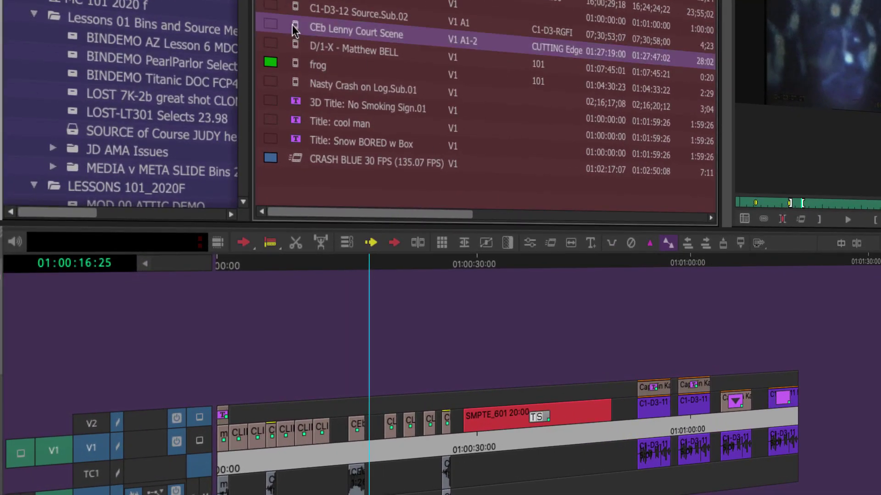
shift+click(290, 46)
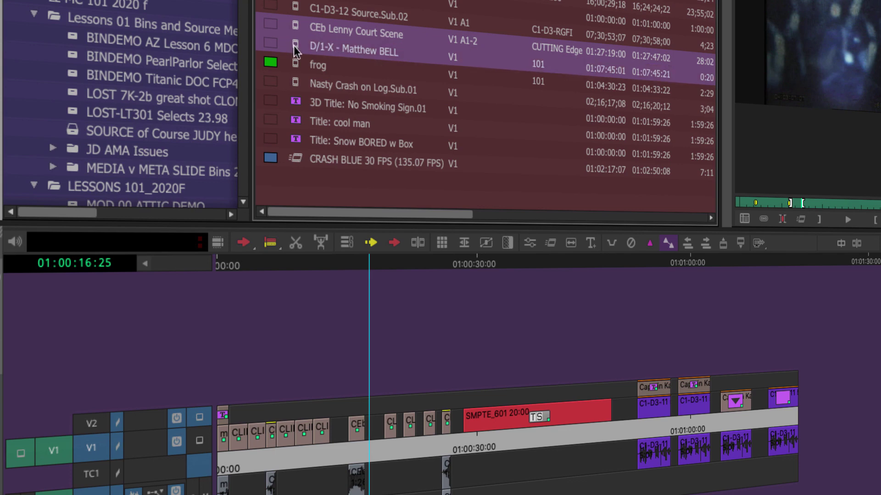
shift+click(297, 63)
shift+click(296, 84)
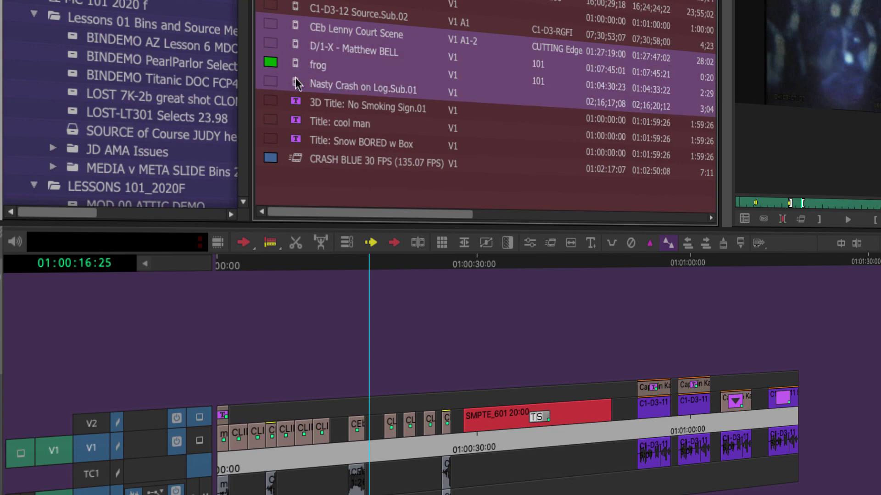
drag(296, 84, 400, 426)
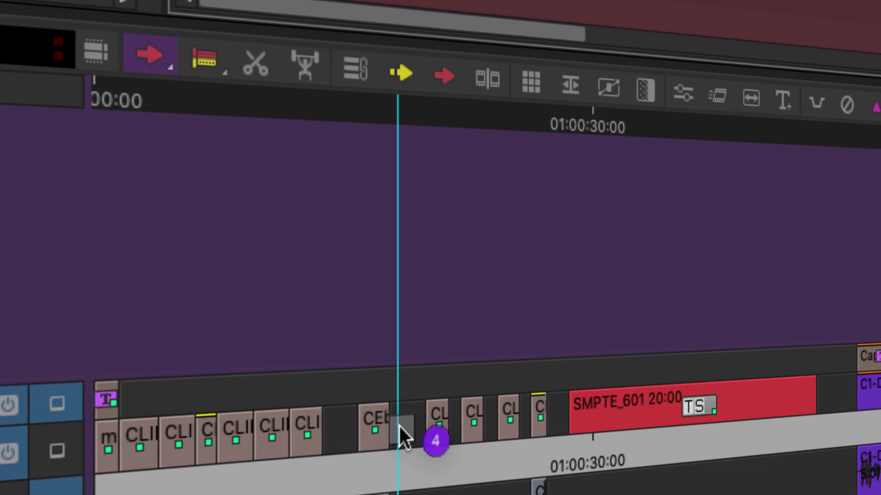
drag(399, 426, 585, 5)
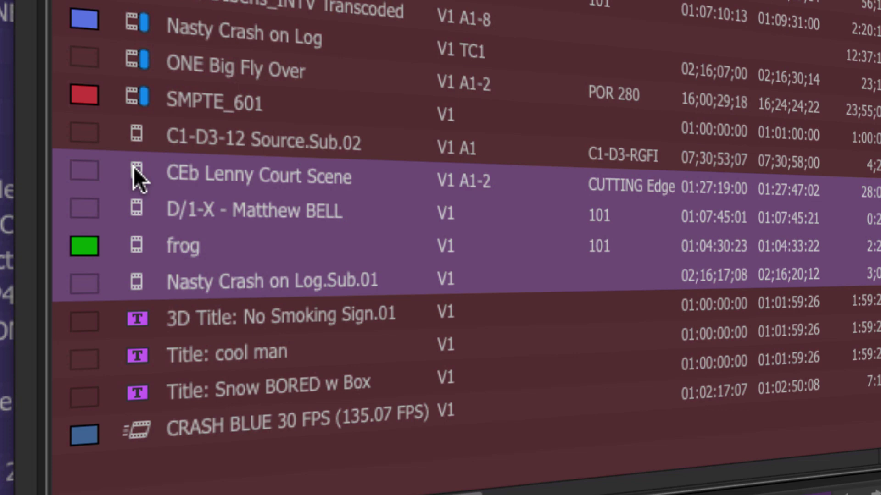
drag(133, 167, 808, 101)
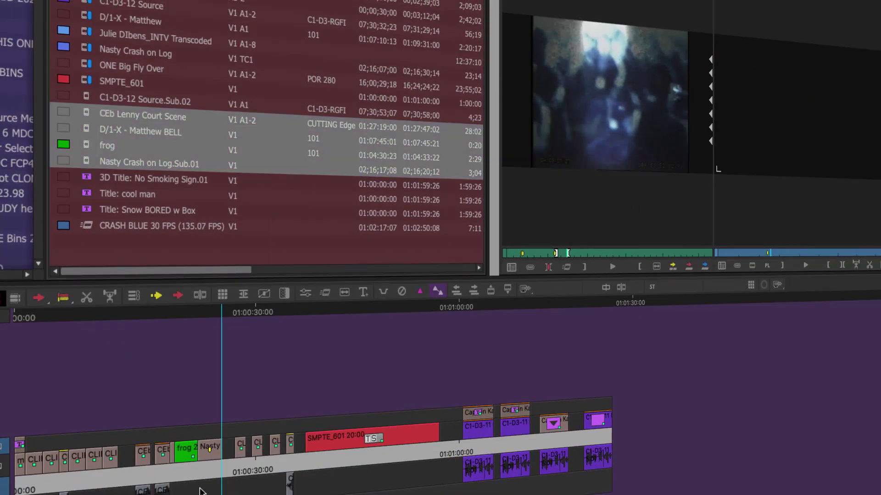
Scrub the frog clip, extract Nasty and the other clips with X, then undo the extractions
click(182, 474)
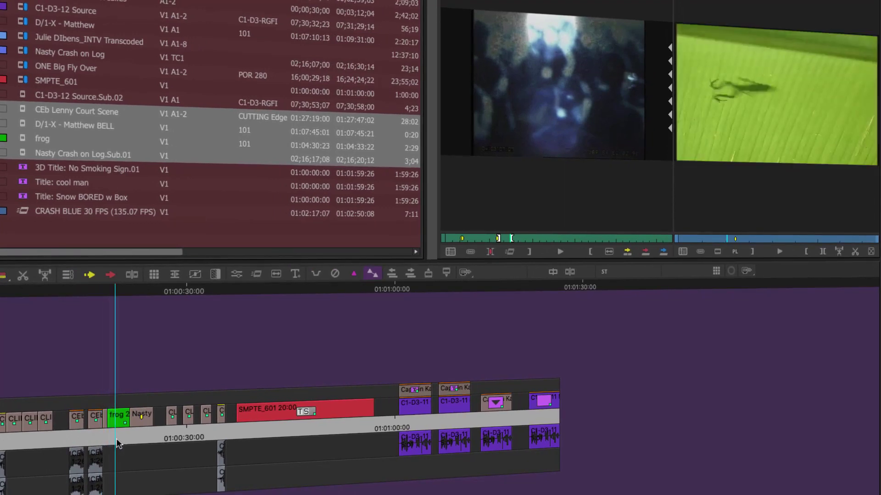
mouse_move(117, 444)
mouse_down()
mouse_move(132, 445)
mouse_move(107, 447)
mouse_move(133, 441)
mouse_up()
key(x)
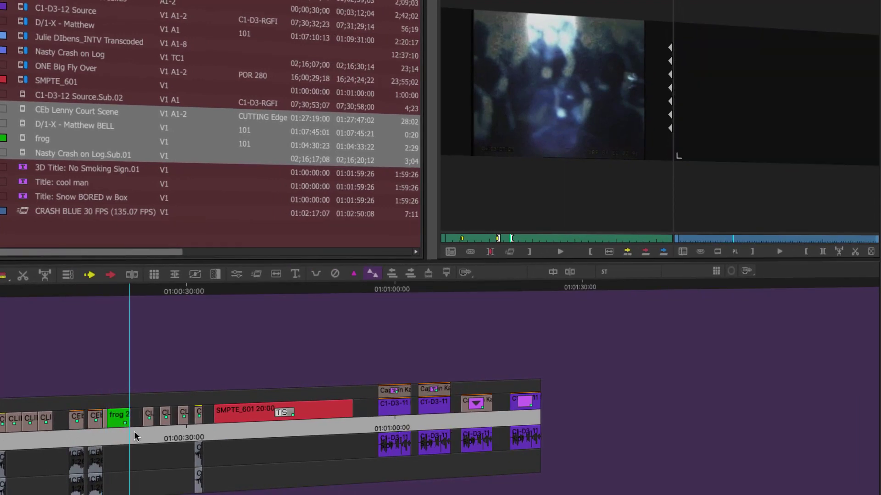
key(x)
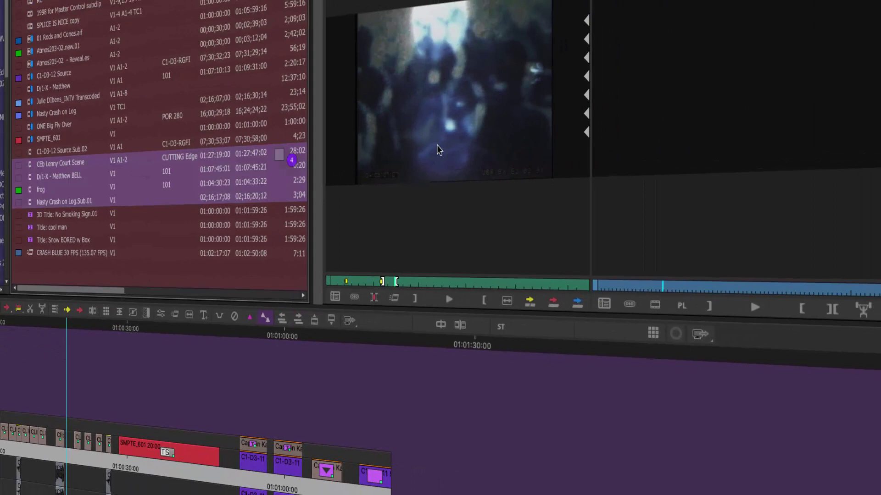
key(ctrl+z)
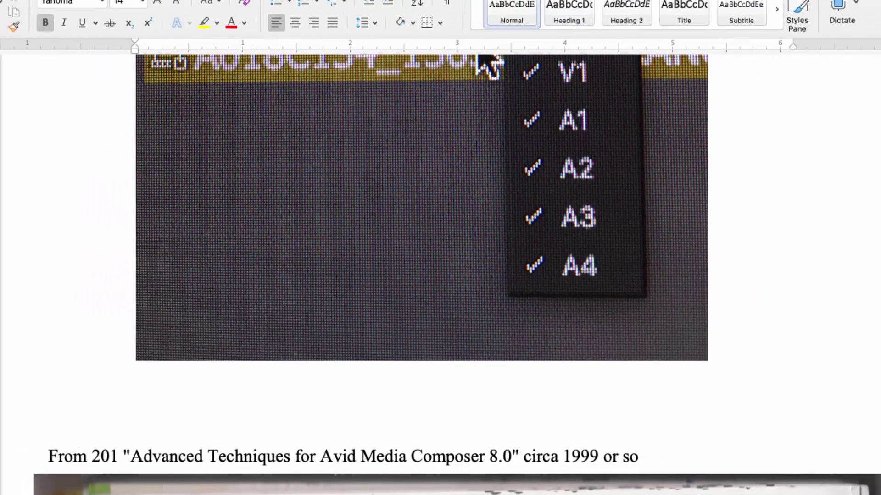
Scroll through the Avid Bin Notes document to the notes on setting clip tracks in Frame View
scroll(441, 276, up, 3)
scroll(440, 276, down, 9)
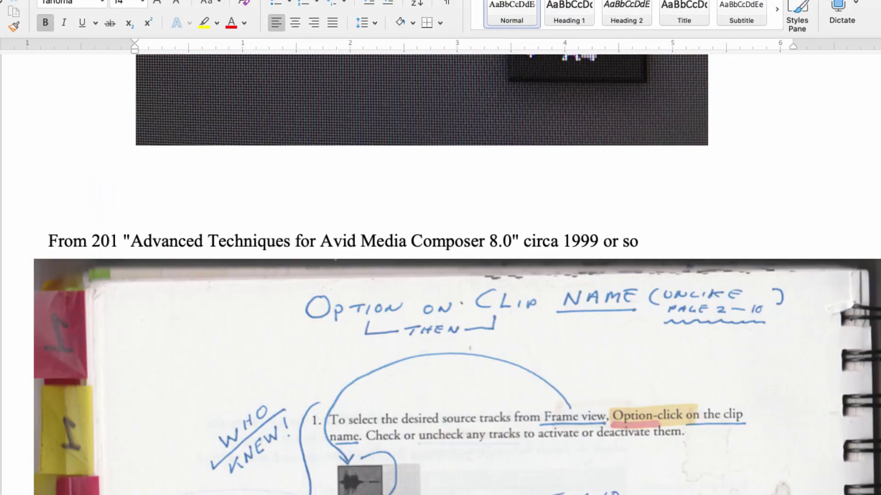
scroll(440, 276, up, 5)
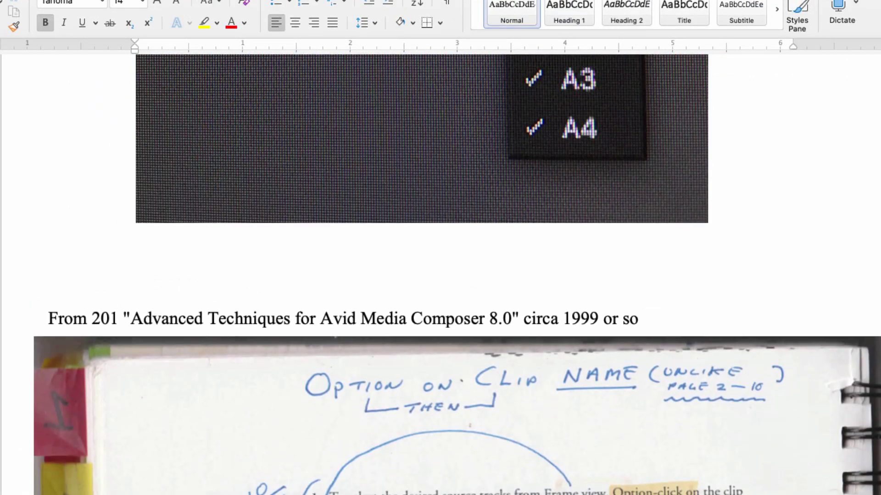
scroll(440, 275, up, 1)
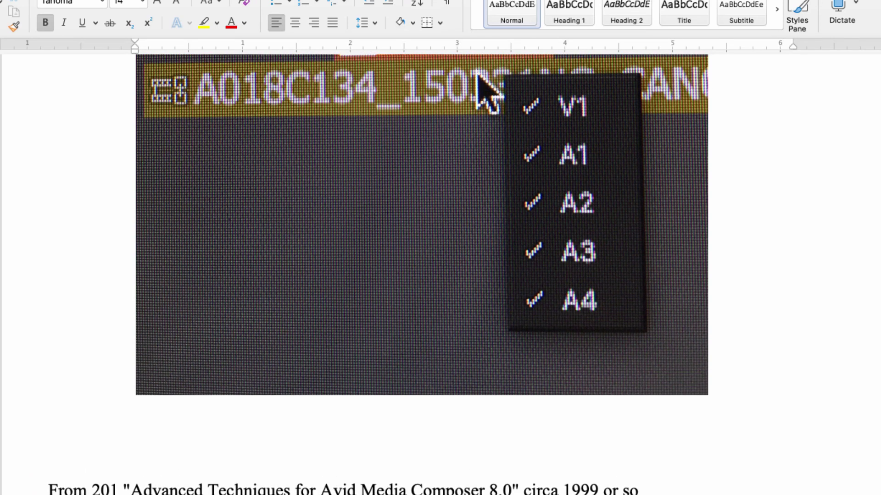
scroll(440, 275, down, 5)
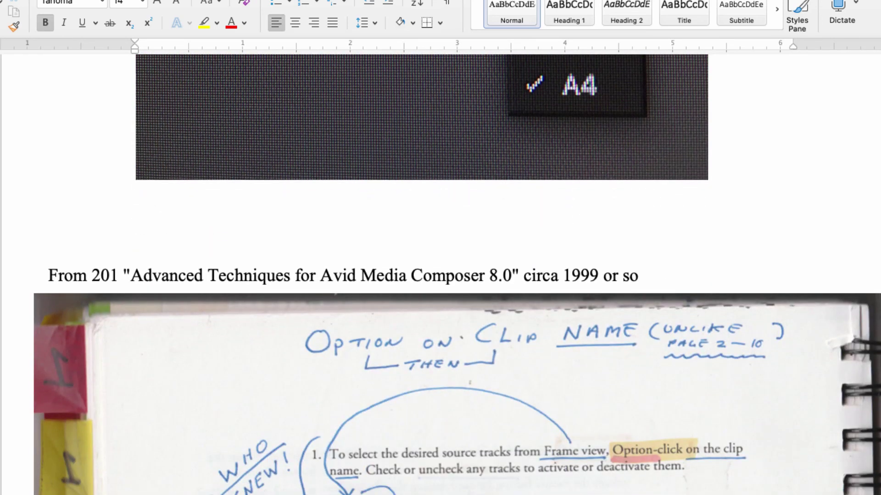
scroll(440, 275, up, 1)
scroll(440, 275, up, 20)
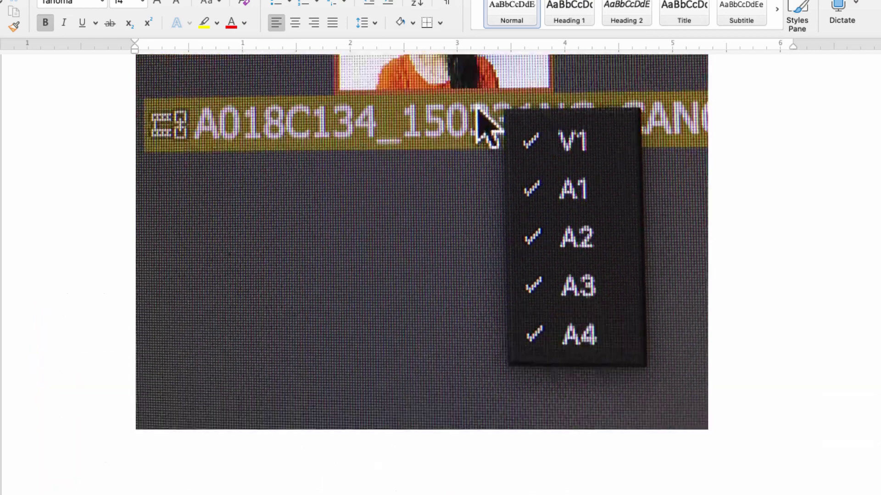
Scroll back to the top of the bin notes document, then hide Word to return to Avid
scroll(440, 275, up, 15)
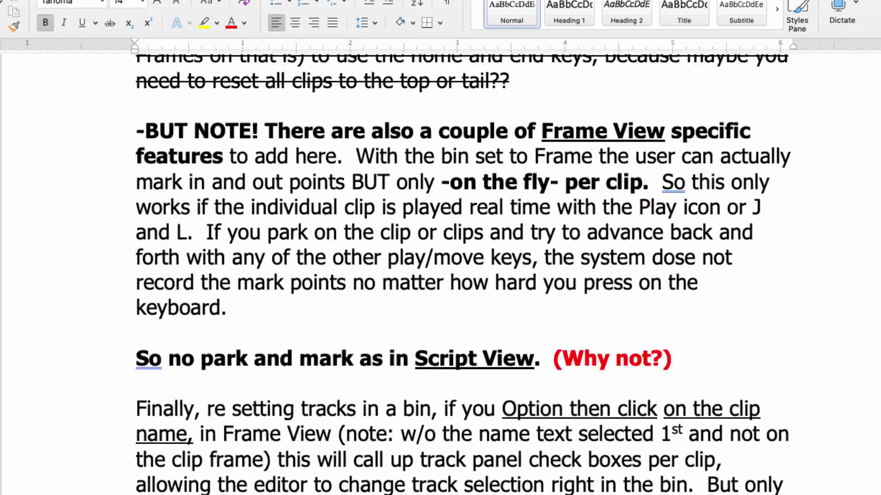
scroll(440, 275, up, 20)
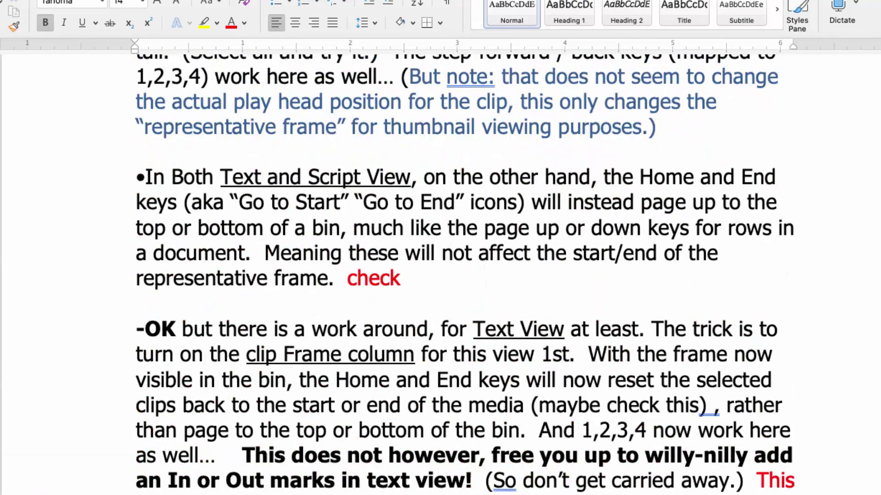
scroll(441, 275, up, 5)
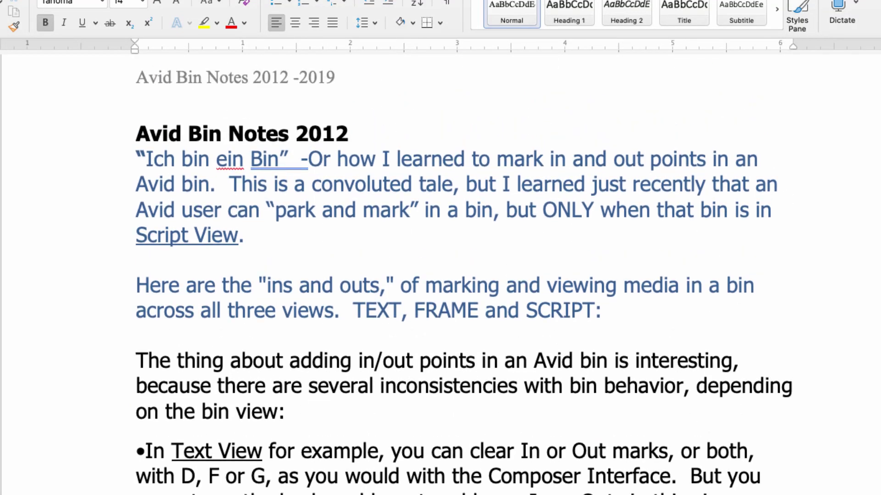
scroll(440, 276, down, 10)
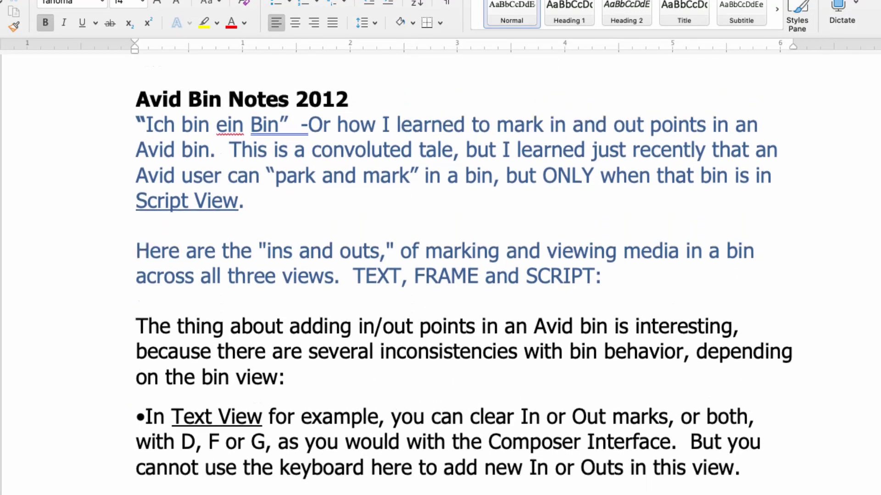
scroll(440, 275, up, 12)
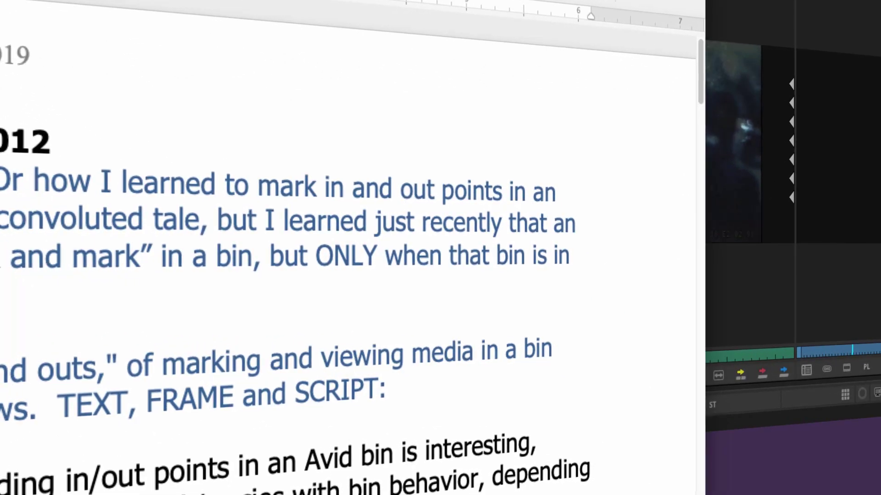
key(super+Tab)
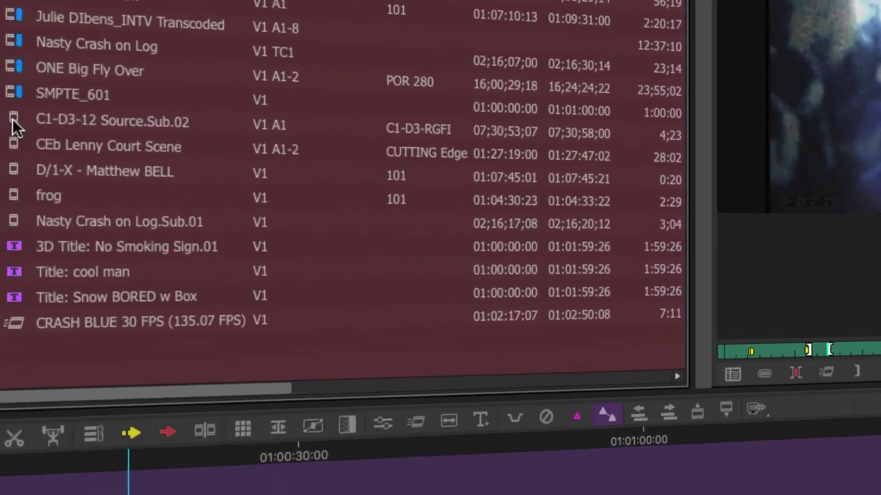
Open the C1-D3-12 Source.Sub.02 subclip in its own pop-up monitor
click(12, 121)
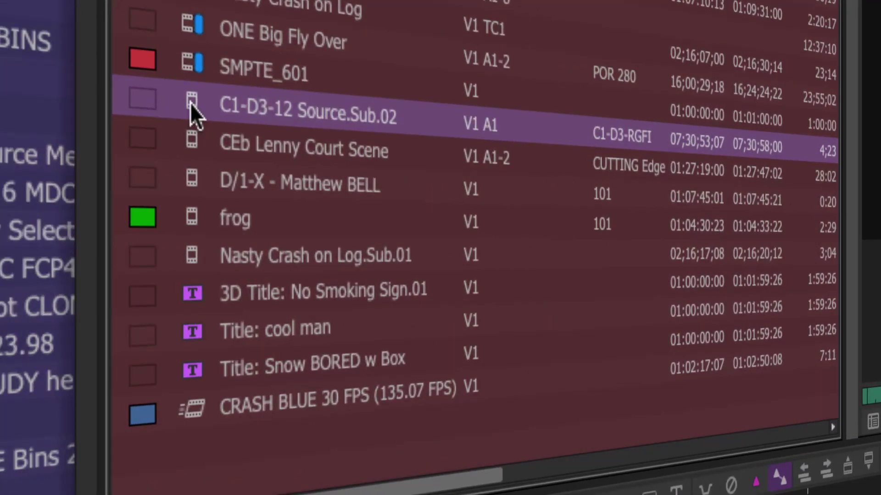
double_click(190, 103)
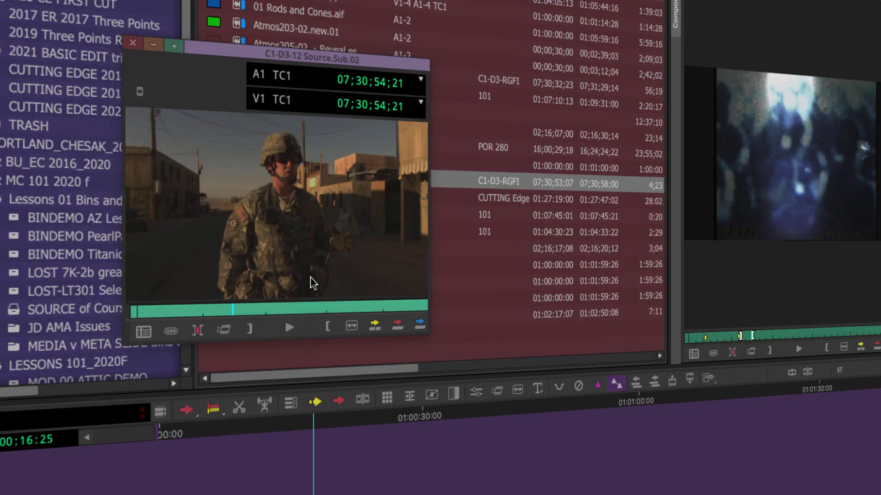
drag(240, 314, 202, 311)
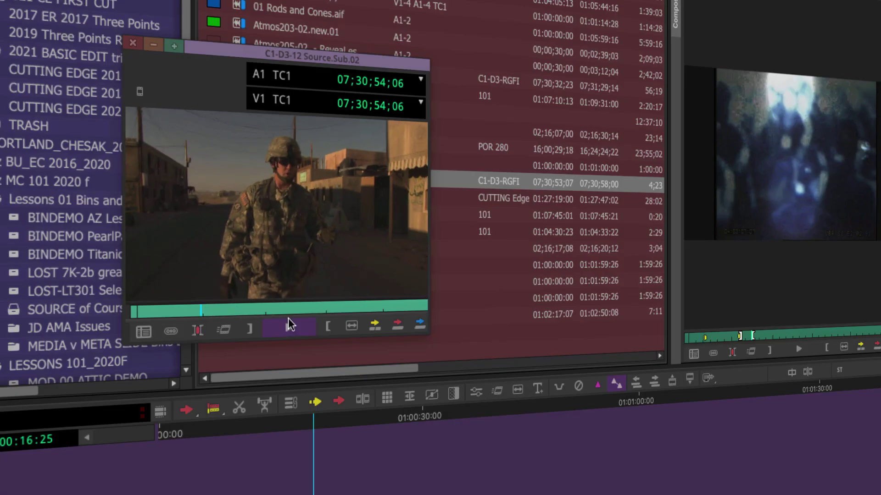
Mark In and Out on the subclip, with the out mark at 07;30;55;04, and move the monitor aside
click(294, 332)
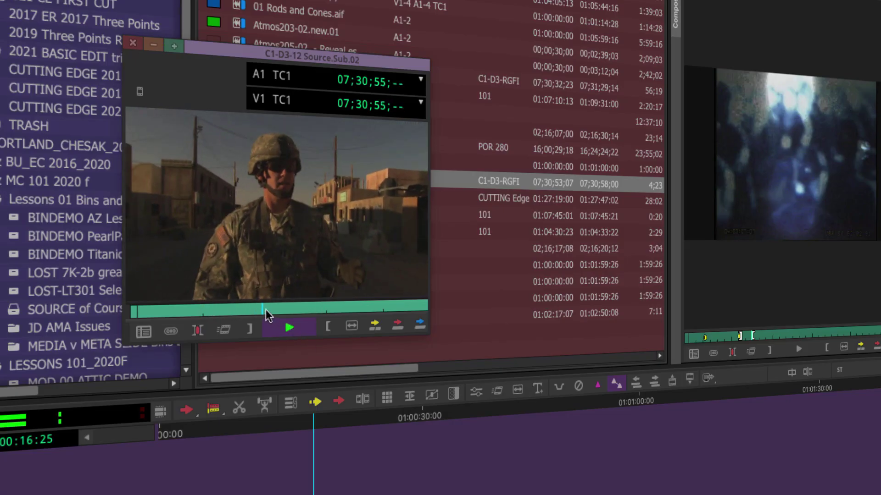
drag(266, 312, 178, 316)
key(o)
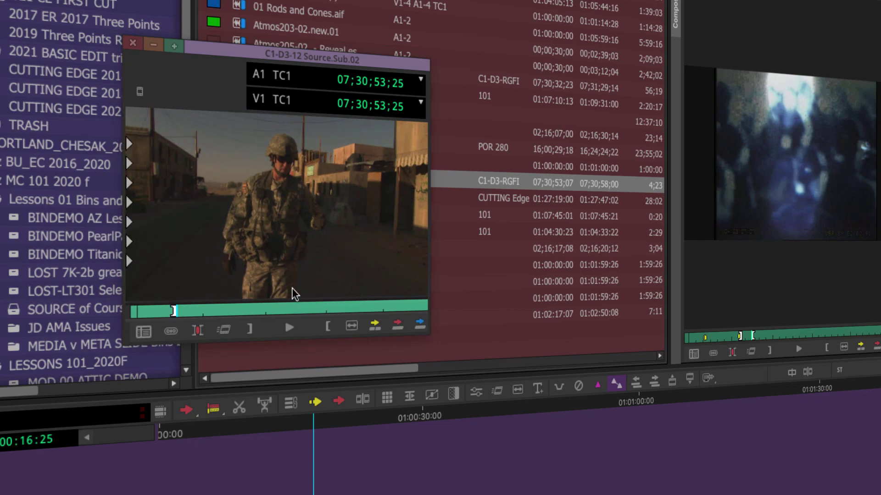
key(space)
key(space)
key(i)
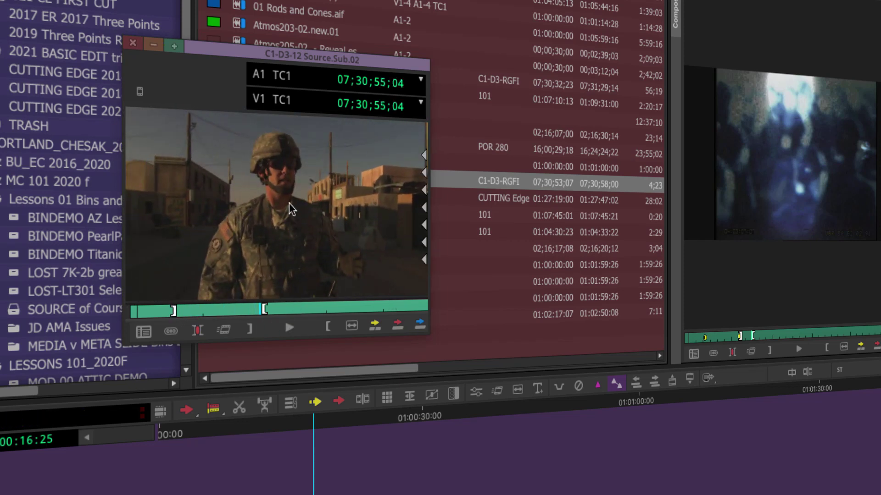
drag(353, 57, 273, 0)
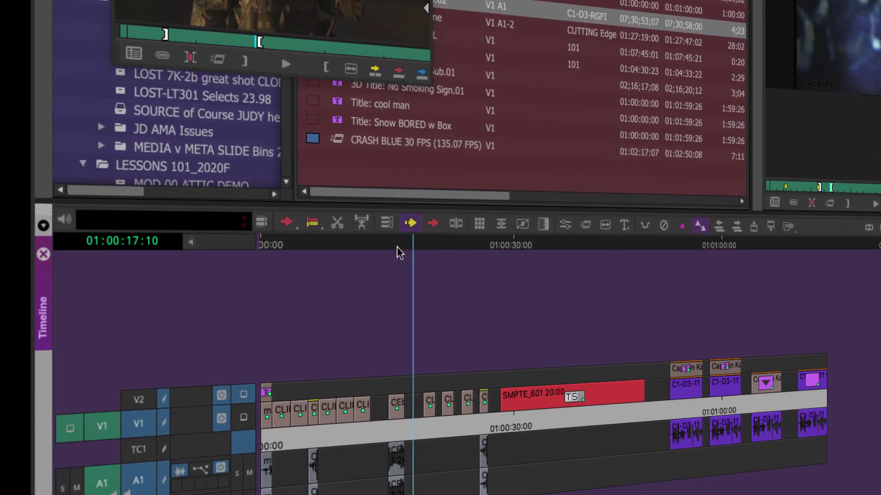
key(v)
key(v)
key(v)
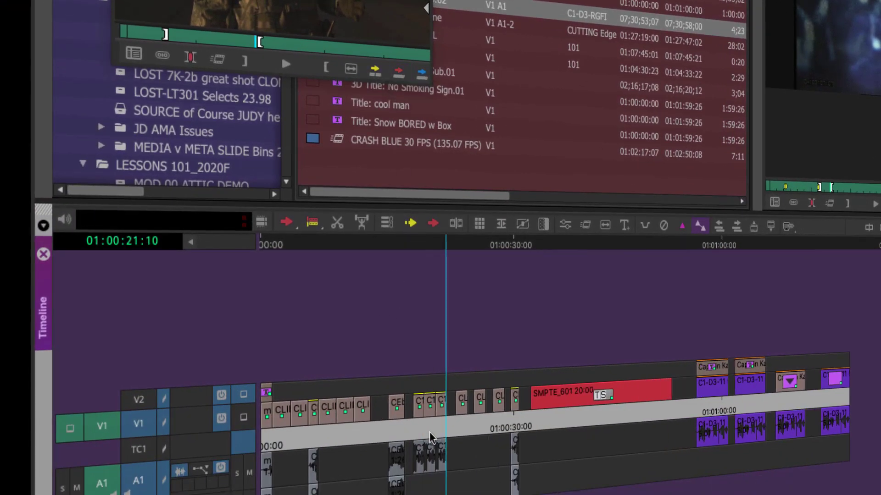
drag(423, 437, 416, 436)
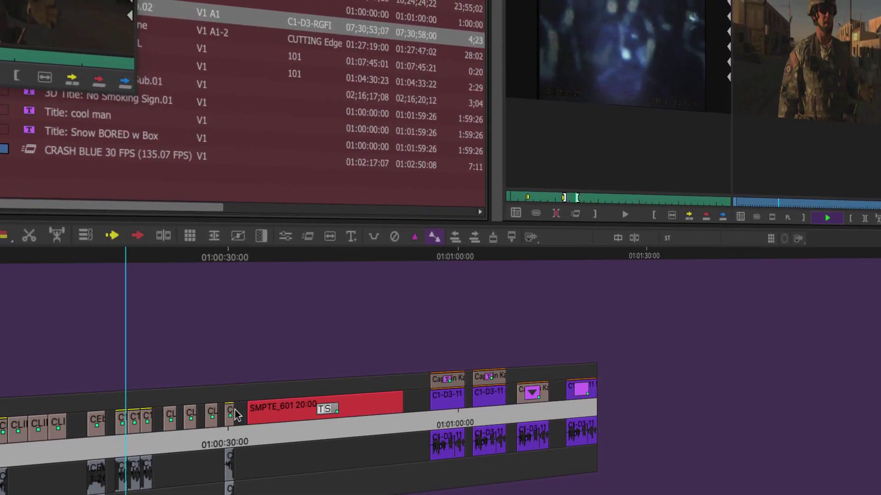
key(space)
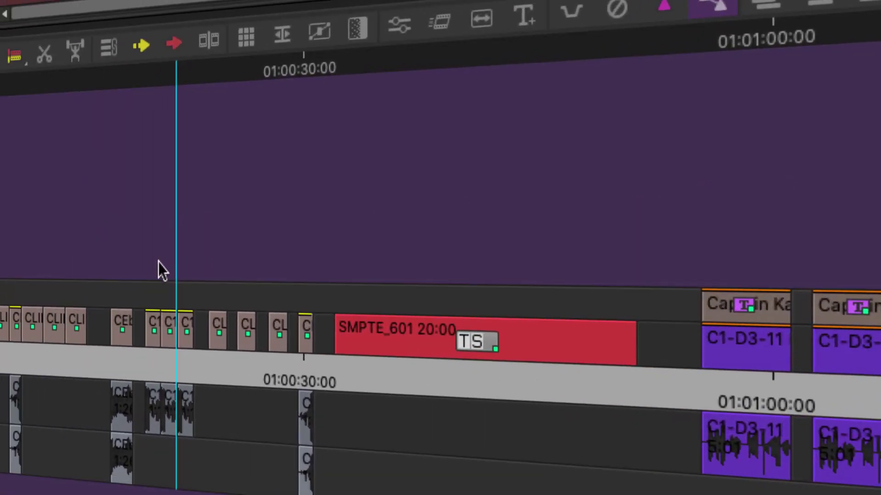
key(Delete)
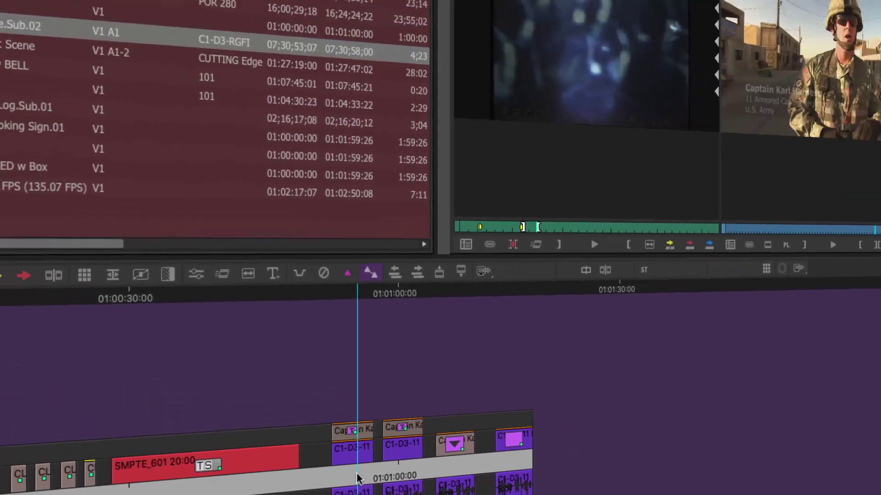
Segment-select the caption, C1-D3-11 video and audio clips and bring up the timeline context menu
drag(357, 478, 315, 494)
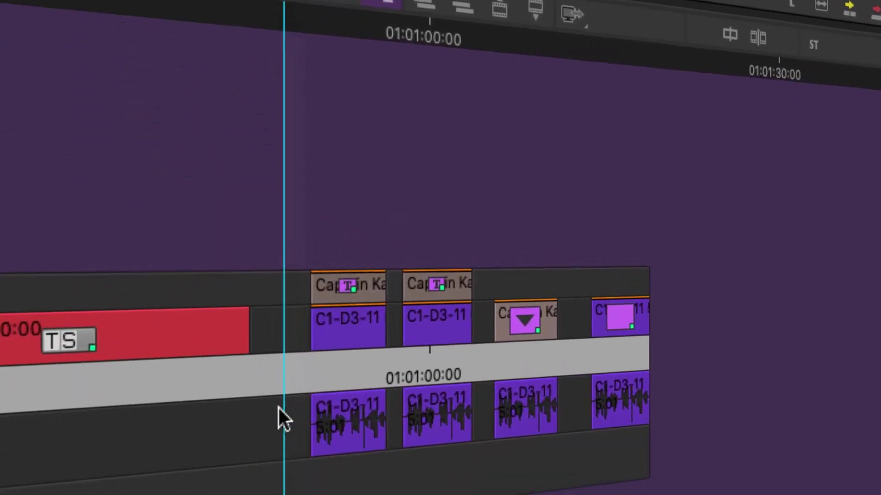
drag(279, 409, 206, 410)
drag(367, 299, 580, 482)
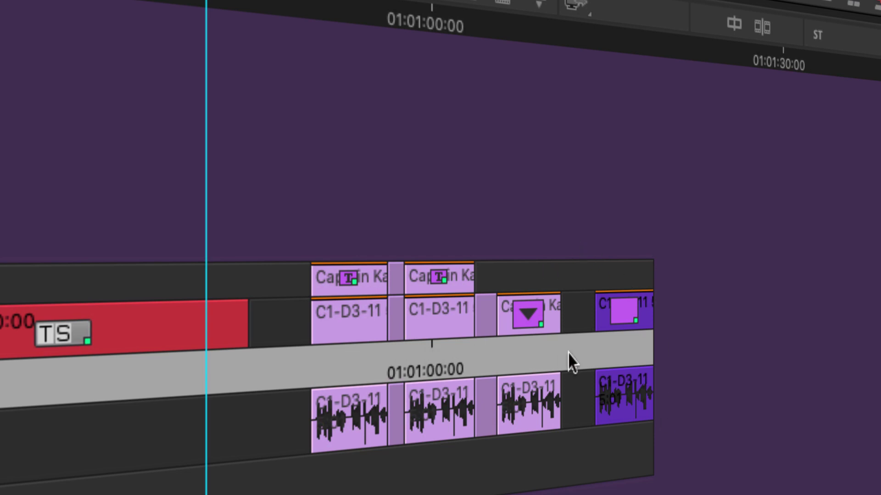
right_click(373, 165)
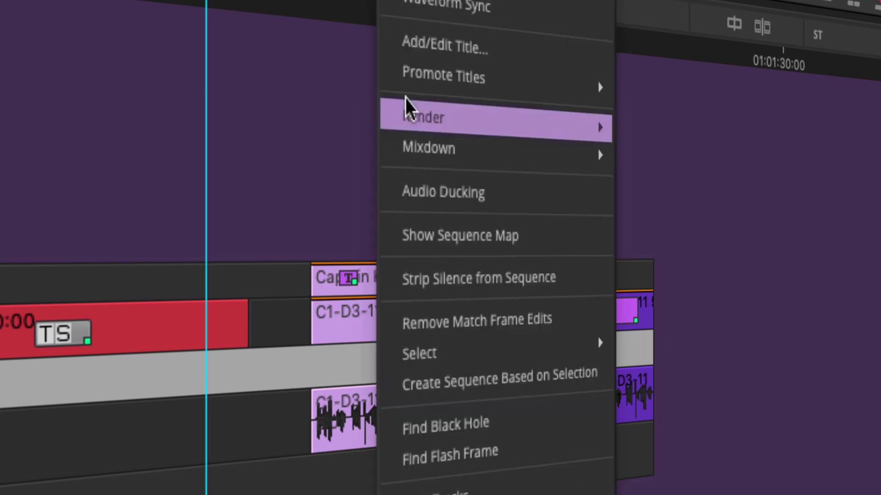
Create a sequence from the selection in the SOURCE of Course JUDY here bin, then scrub it
click(519, 375)
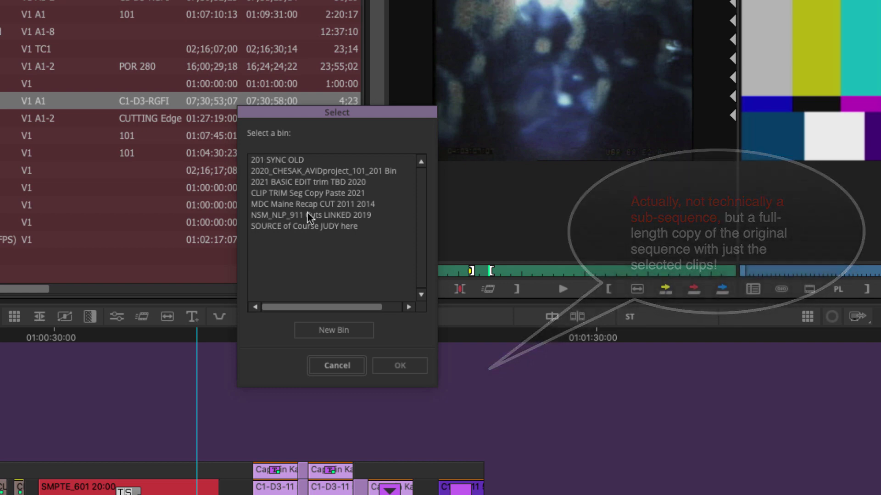
click(297, 228)
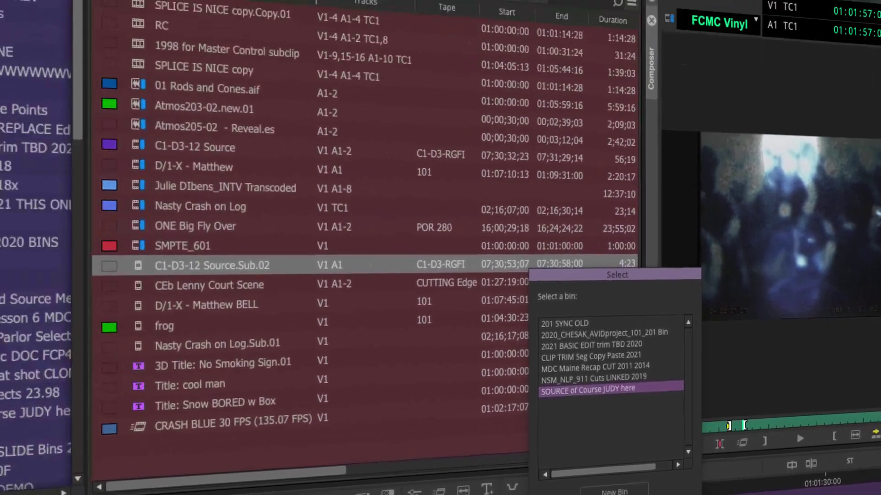
click(400, 366)
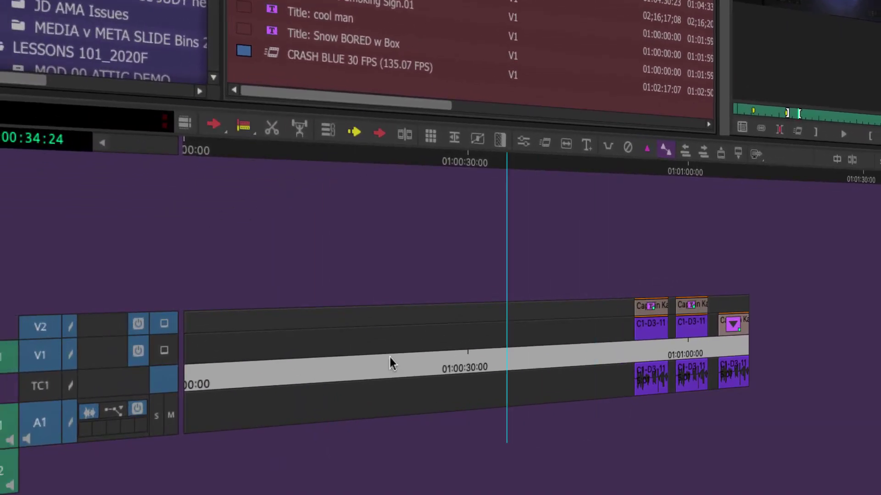
drag(486, 374, 646, 374)
drag(663, 328, 646, 316)
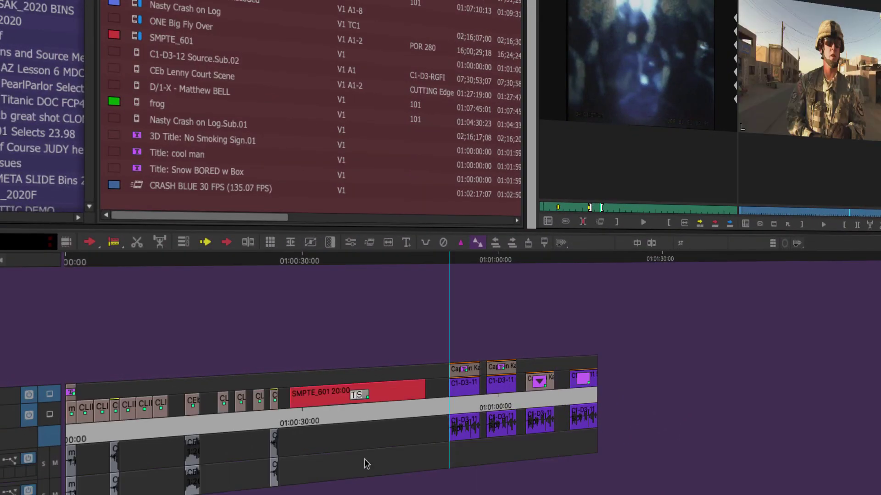
Mark around the short clips through SMPTE_601 and select every clip between the marks
drag(432, 403, 222, 419)
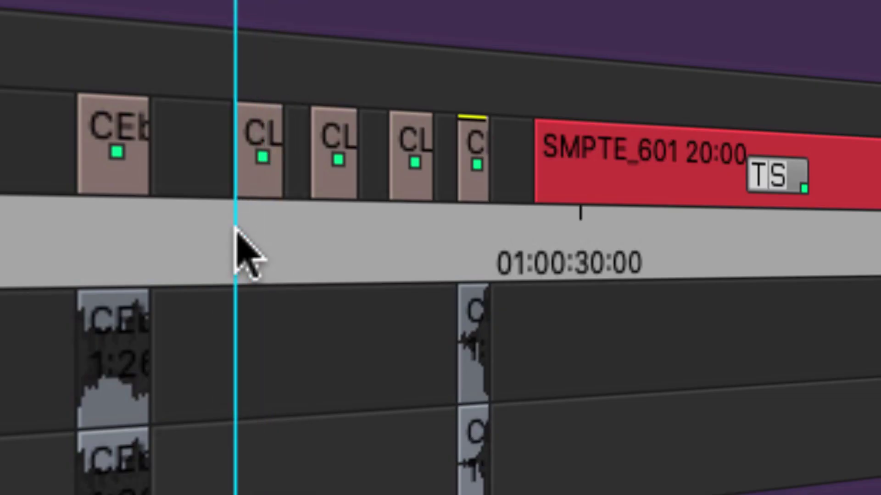
key(o)
drag(246, 249, 816, 228)
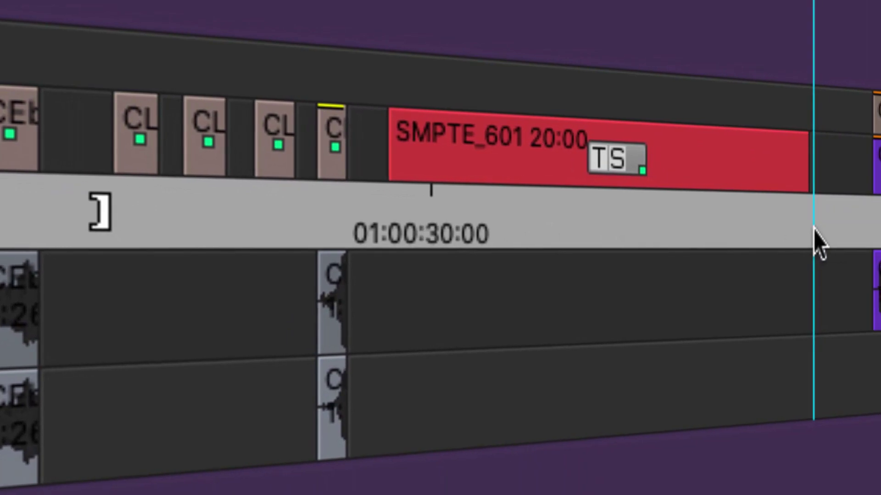
key(i)
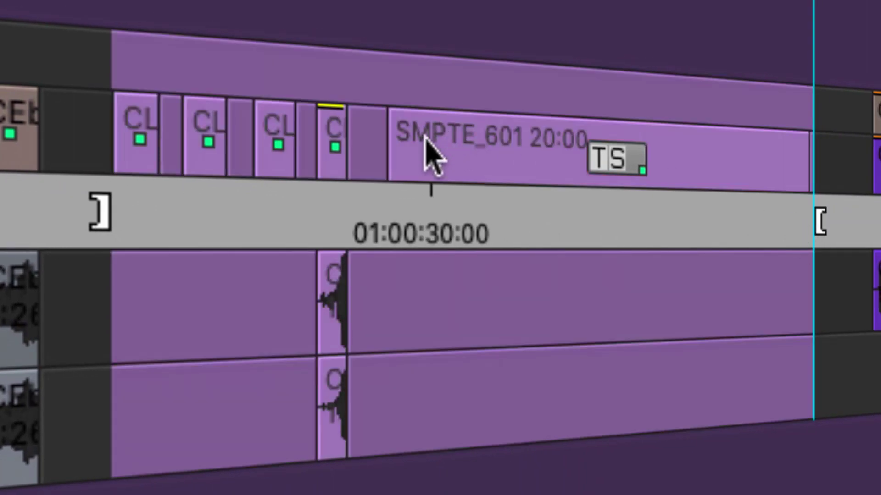
right_click(415, 197)
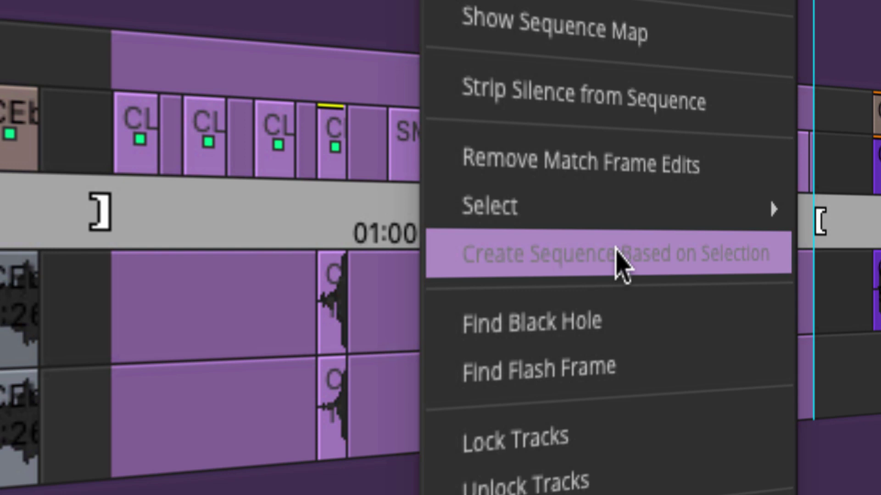
click(800, 275)
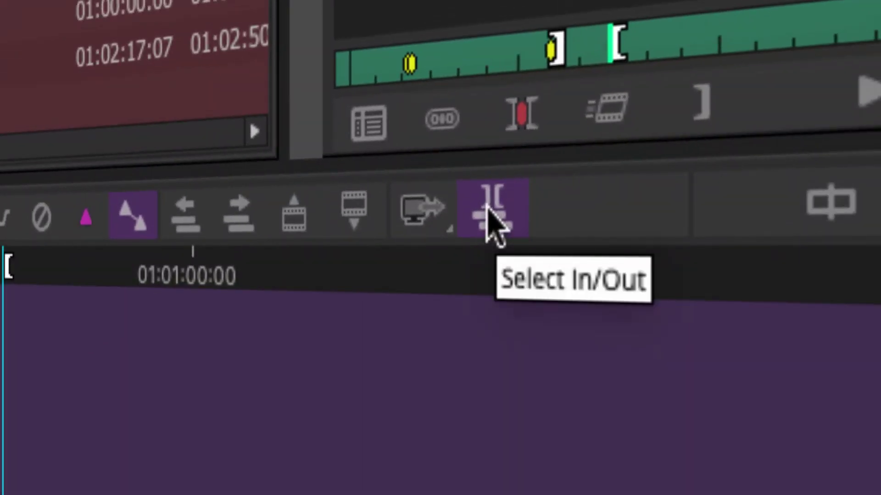
click(491, 215)
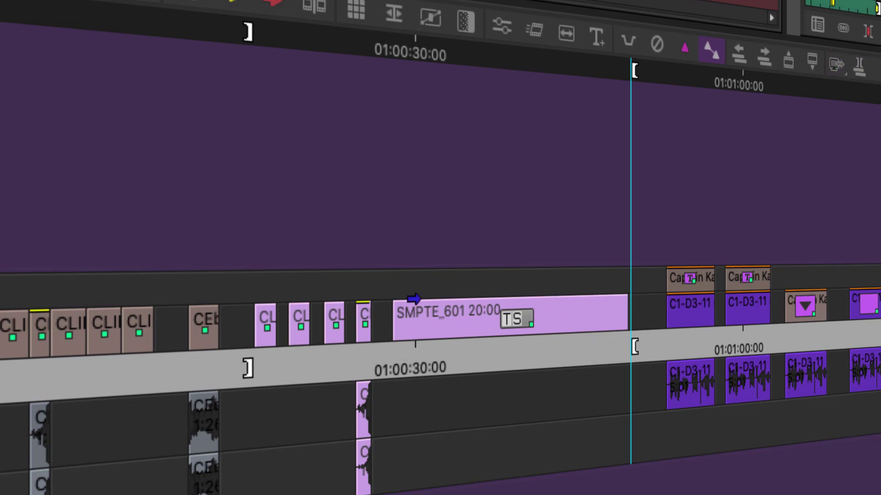
Save a new sequence of the marked clips up to SMPTE_601 to the bin and scrub through it
right_click(496, 346)
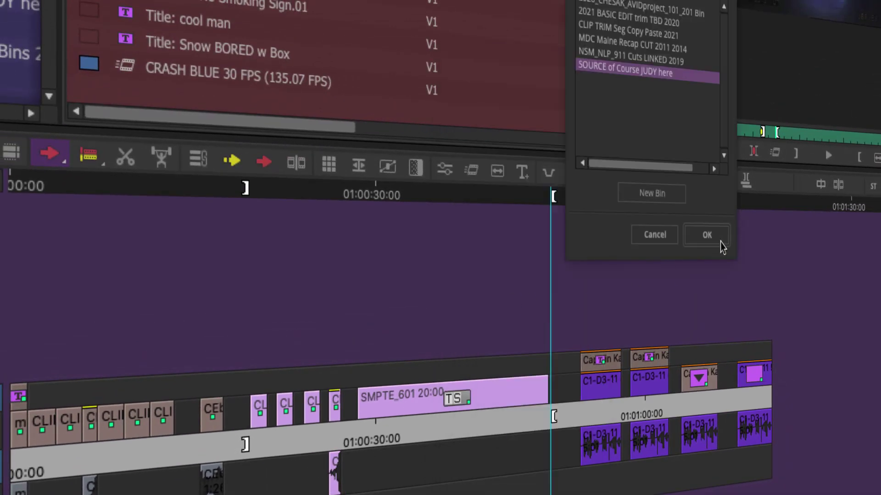
click(707, 236)
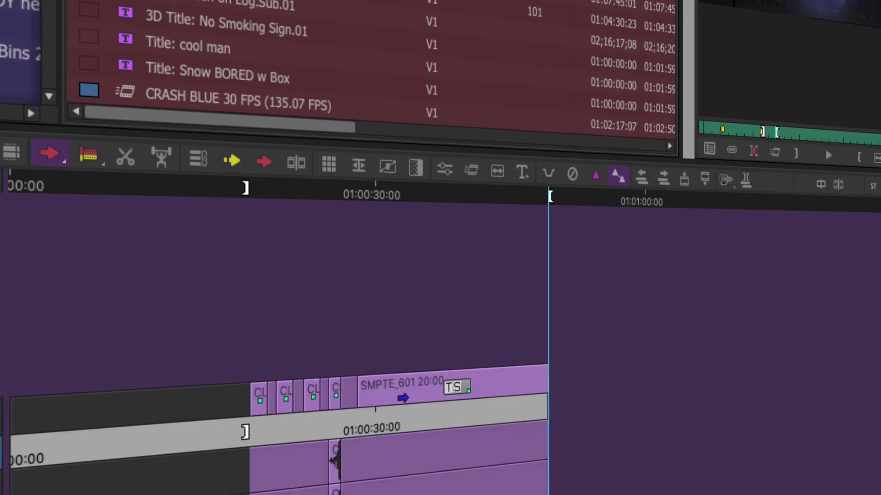
drag(358, 429, 261, 431)
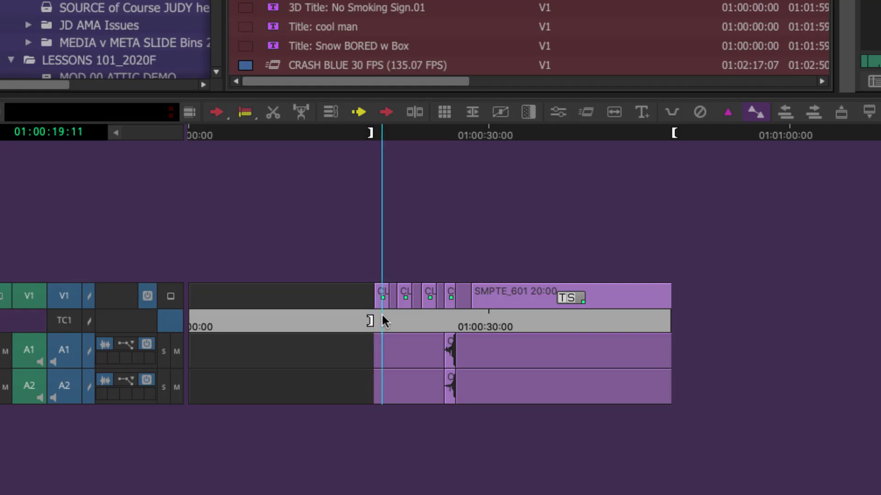
drag(385, 321, 374, 321)
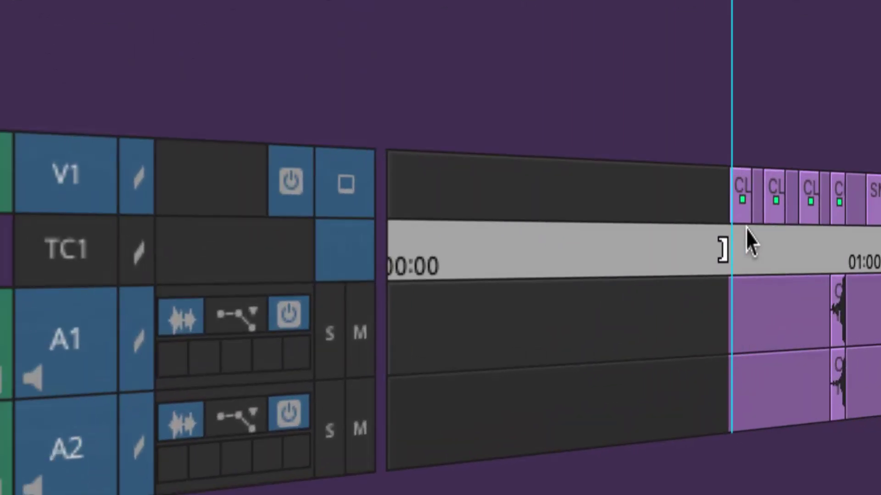
drag(387, 313, 404, 312)
drag(774, 231, 880, 229)
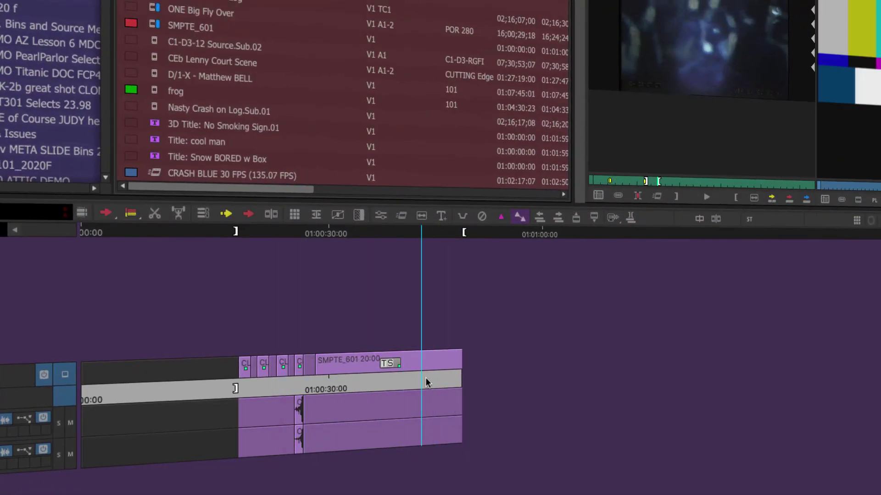
click(427, 379)
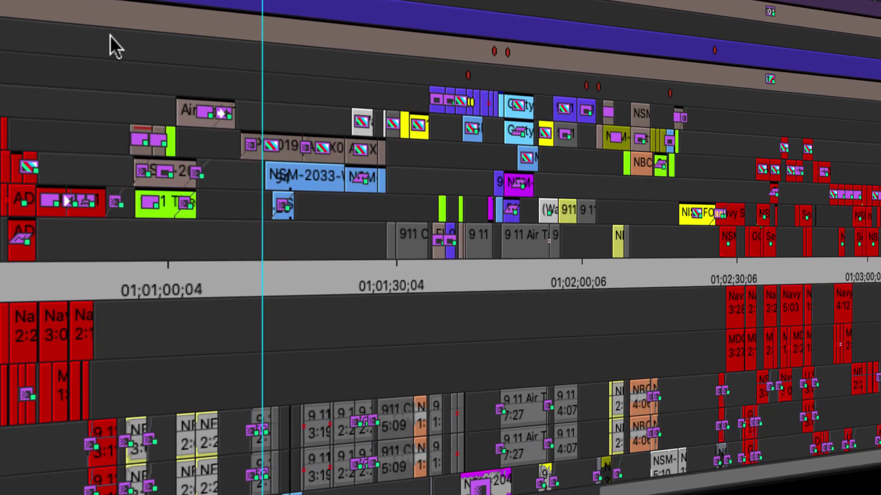
Select the middle-section clips, adding the yellow XT clip and two small grey clips
drag(113, 39, 721, 431)
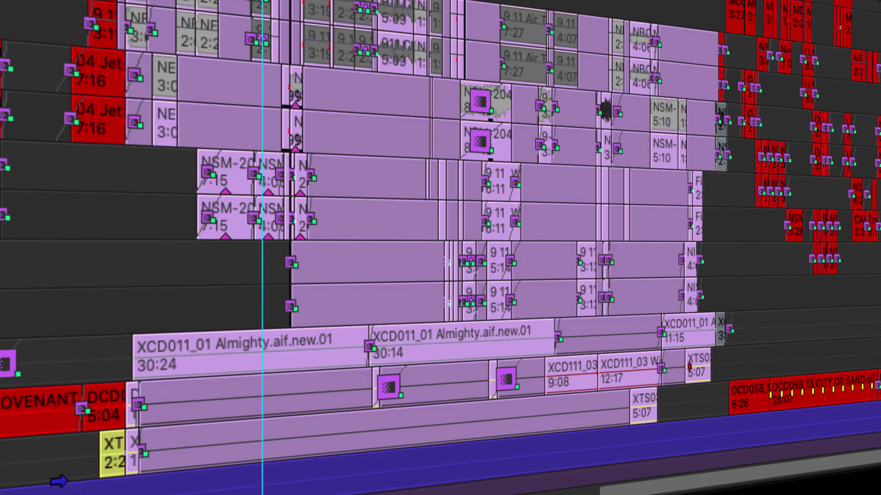
shift+click(105, 461)
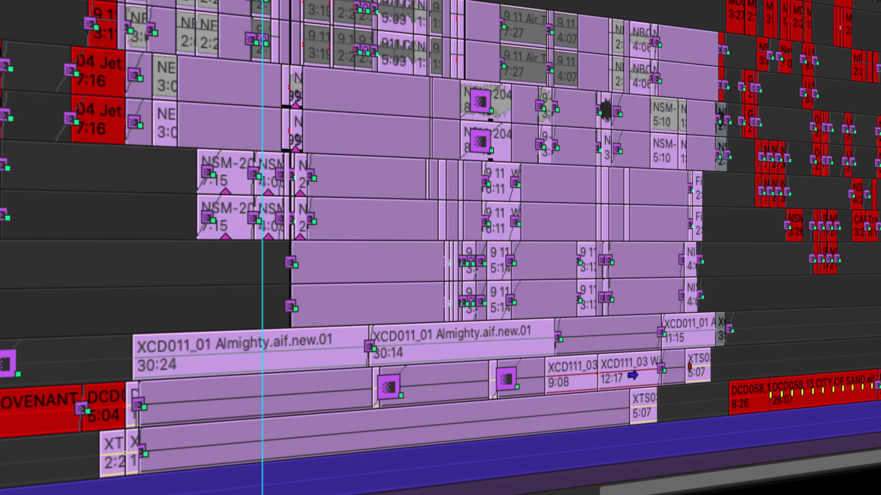
shift+click(719, 336)
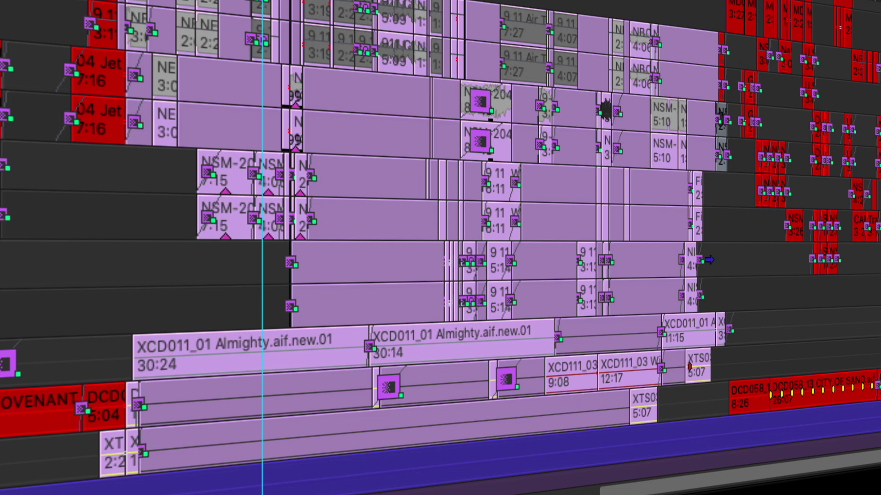
shift+click(721, 144)
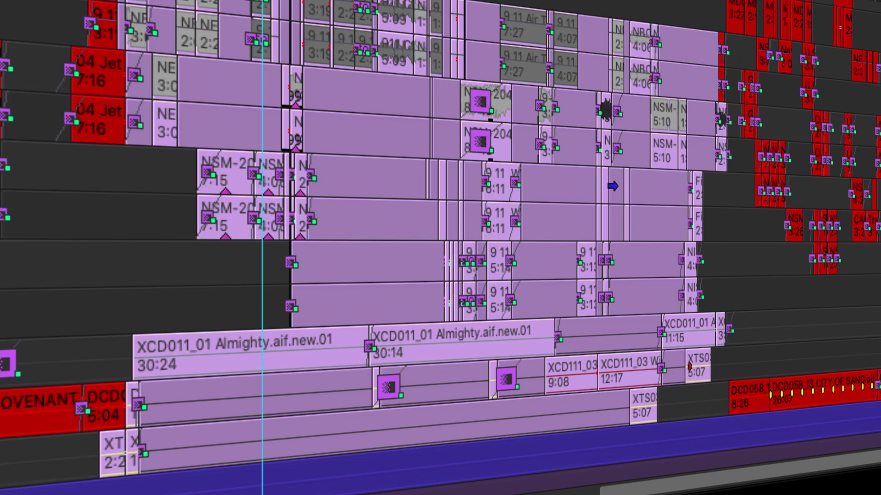
scroll(552, 242, up, 10)
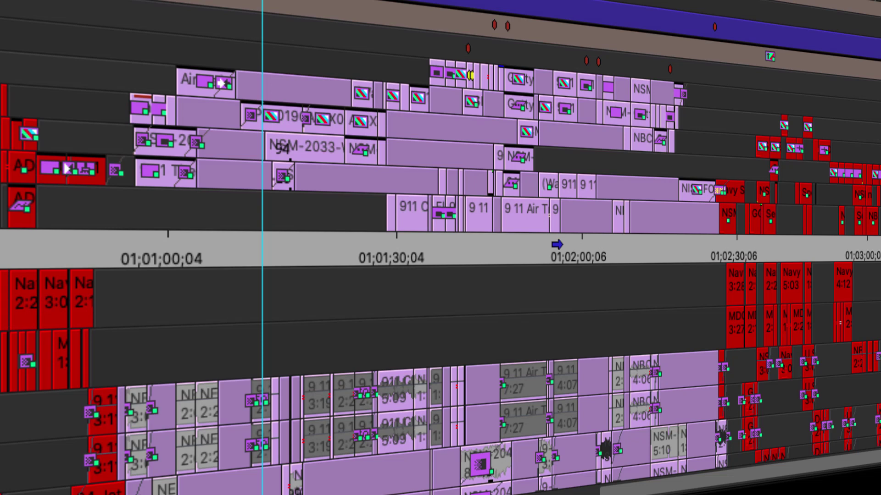
Create a sequence from the selected NSM and 911 clips in the SOURCE of Course JUDY here bin
right_click(290, 261)
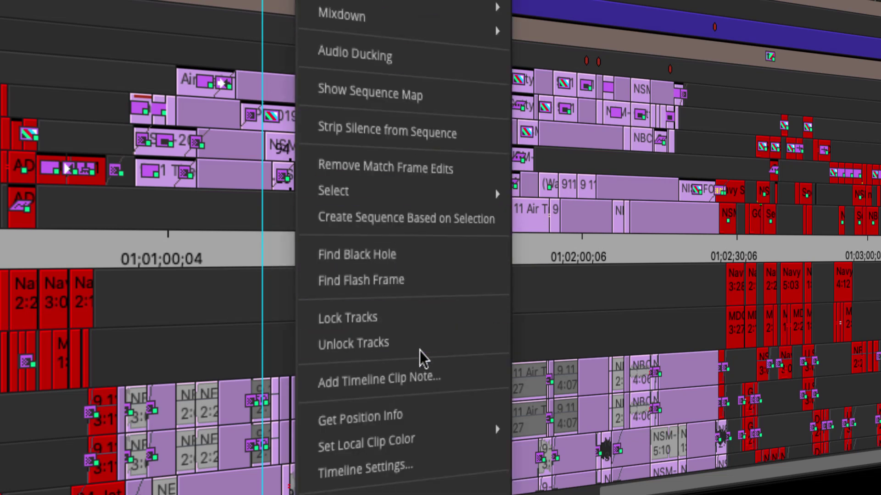
click(443, 221)
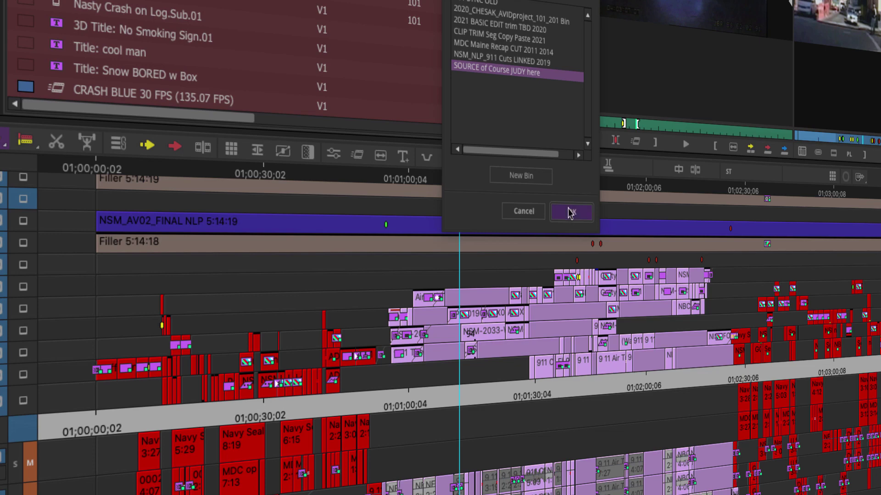
click(570, 212)
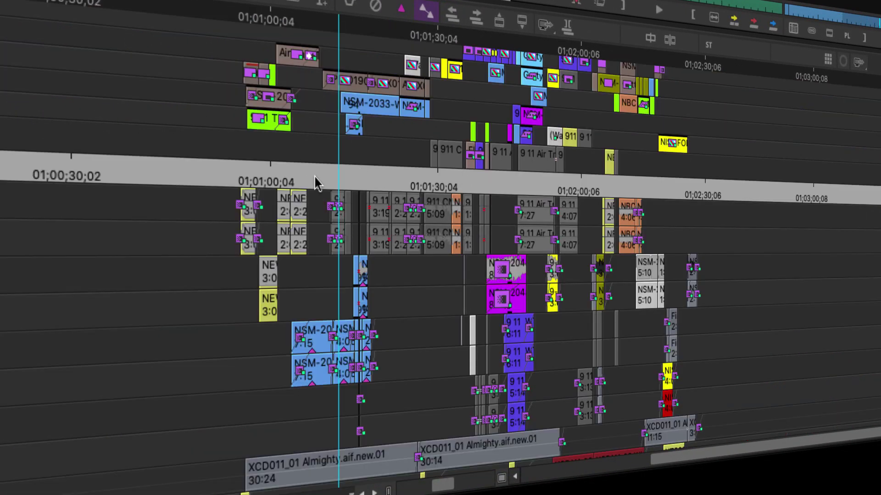
drag(314, 180, 235, 181)
scroll(871, 197, down, 3)
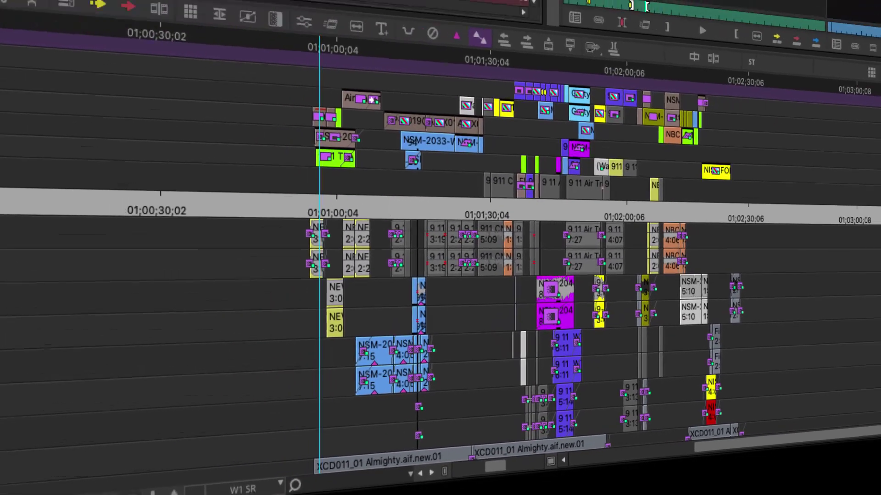
key(space)
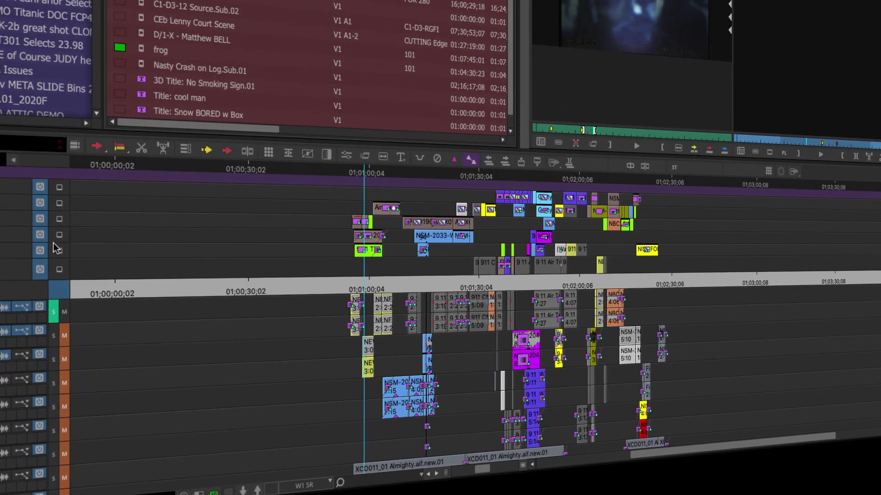
click(60, 188)
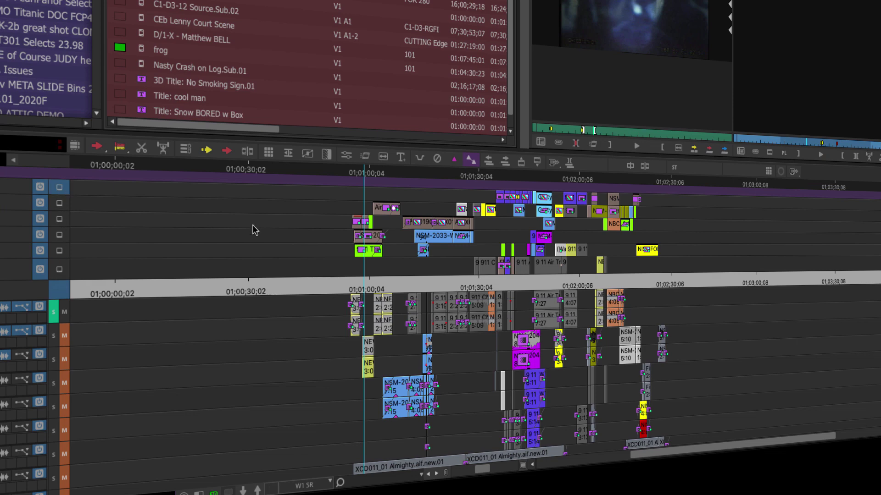
mouse_move(363, 285)
mouse_down()
mouse_move(352, 285)
mouse_move(372, 286)
mouse_up()
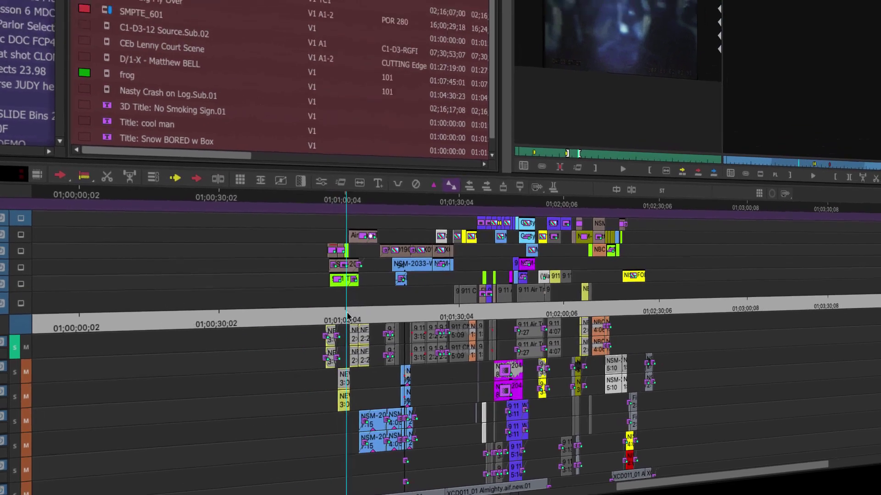
drag(347, 315, 392, 317)
drag(314, 421, 315, 420)
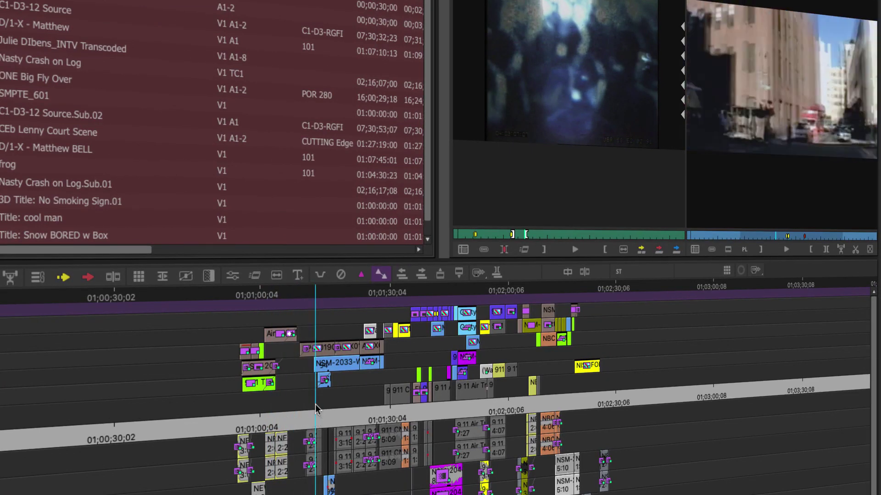
key(space)
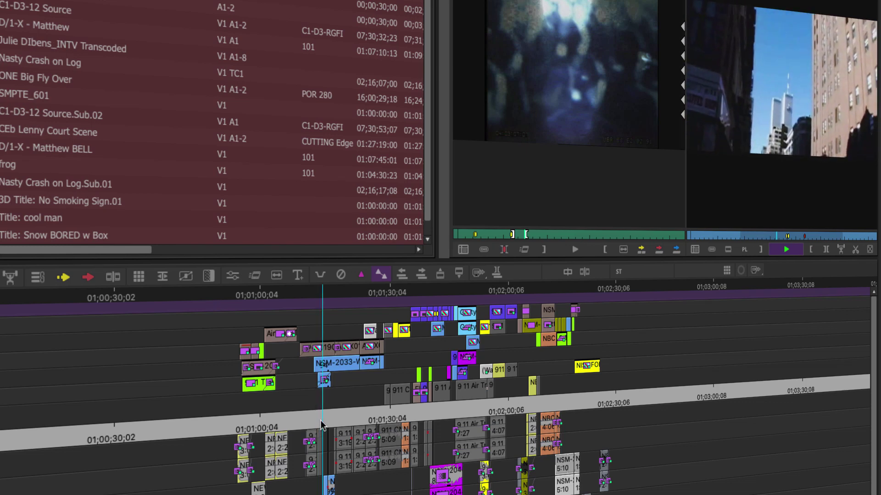